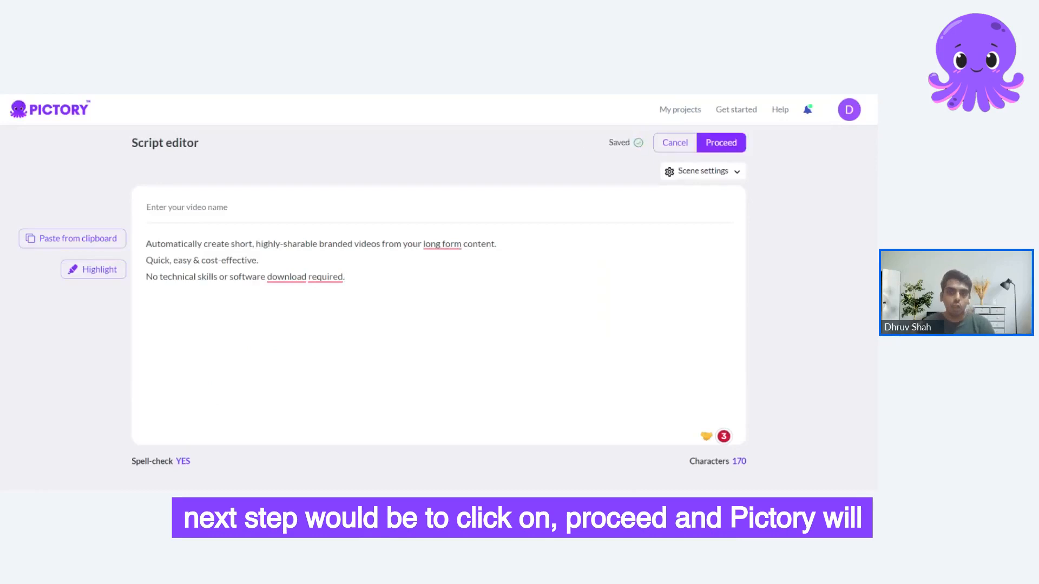
Proceed with the finished script to the template selection.
{"action": "left_click", "coordinate": [739, 143]}
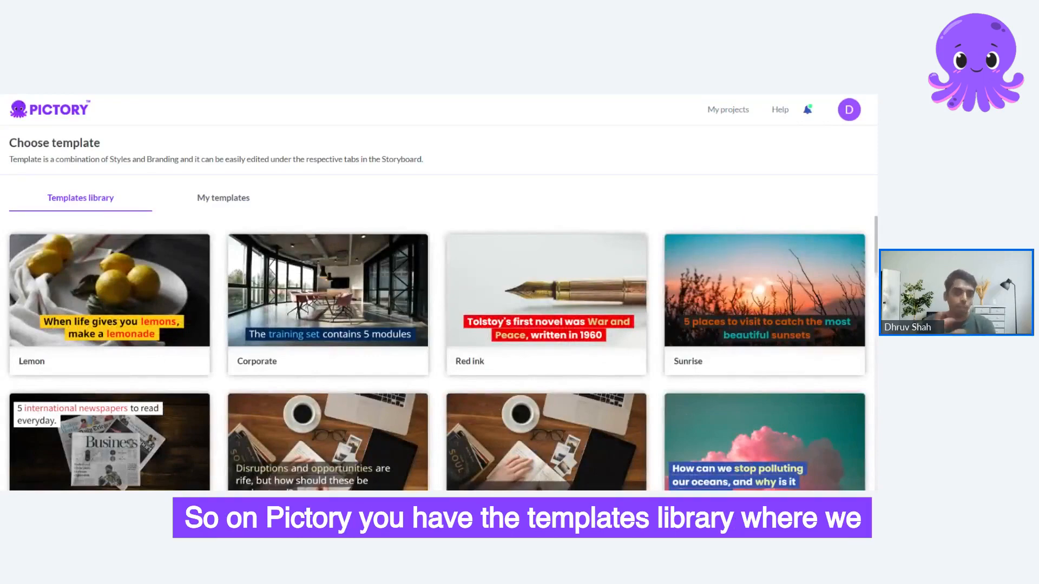
Examine the caption styles in the default templates library and the custom templates saved in the account.
{"action": "scroll", "coordinate": [431, 337], "scroll_direction": "down", "scroll_amount": 3}
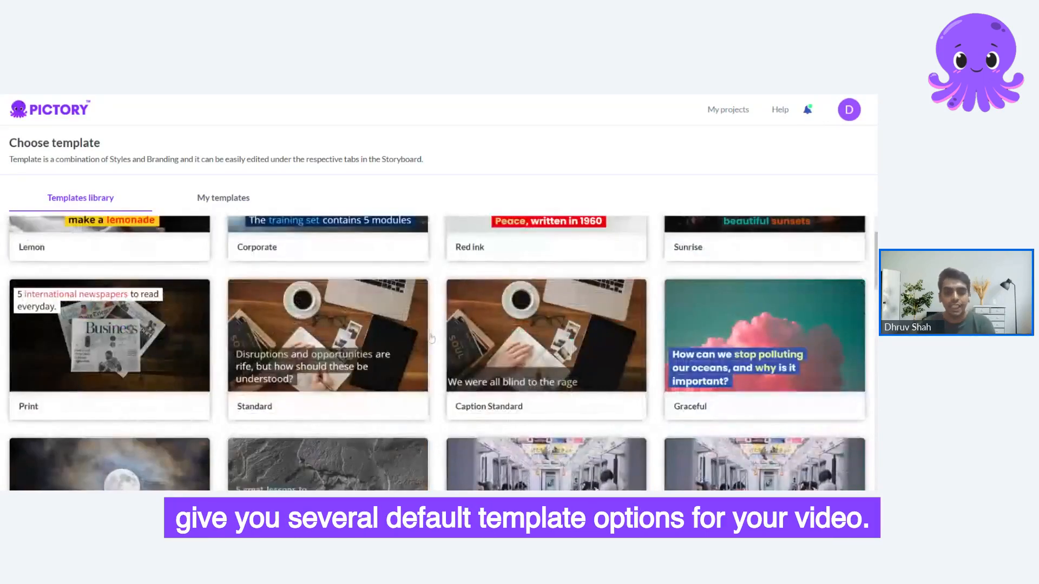
{"action": "scroll", "coordinate": [432, 338], "scroll_direction": "down", "scroll_amount": 3}
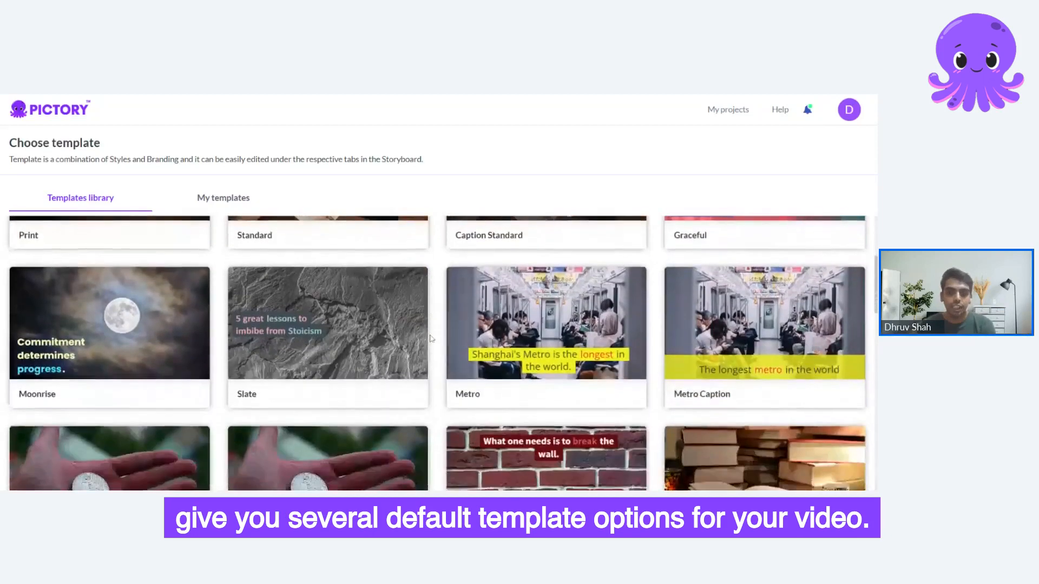
{"action": "scroll", "coordinate": [431, 342], "scroll_direction": "down", "scroll_amount": 3}
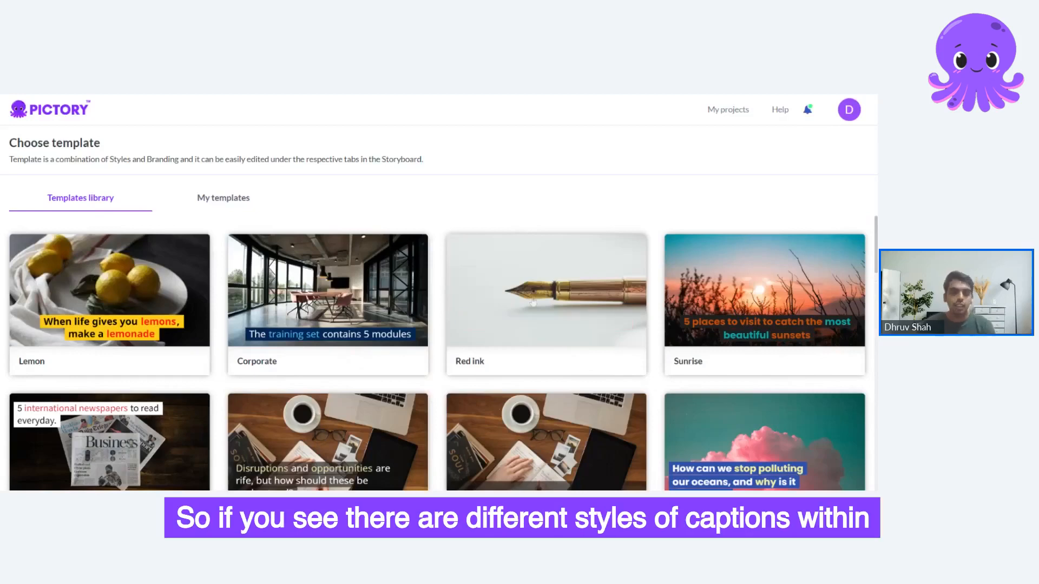
{"action": "scroll", "coordinate": [425, 317], "scroll_direction": "down", "scroll_amount": 2}
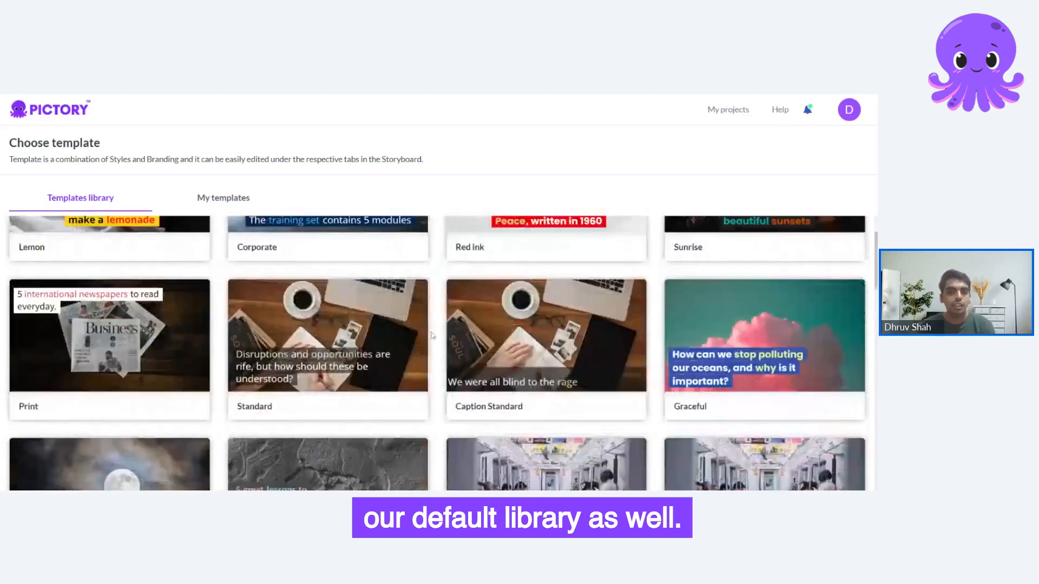
{"action": "scroll", "coordinate": [432, 335], "scroll_direction": "down", "scroll_amount": 3}
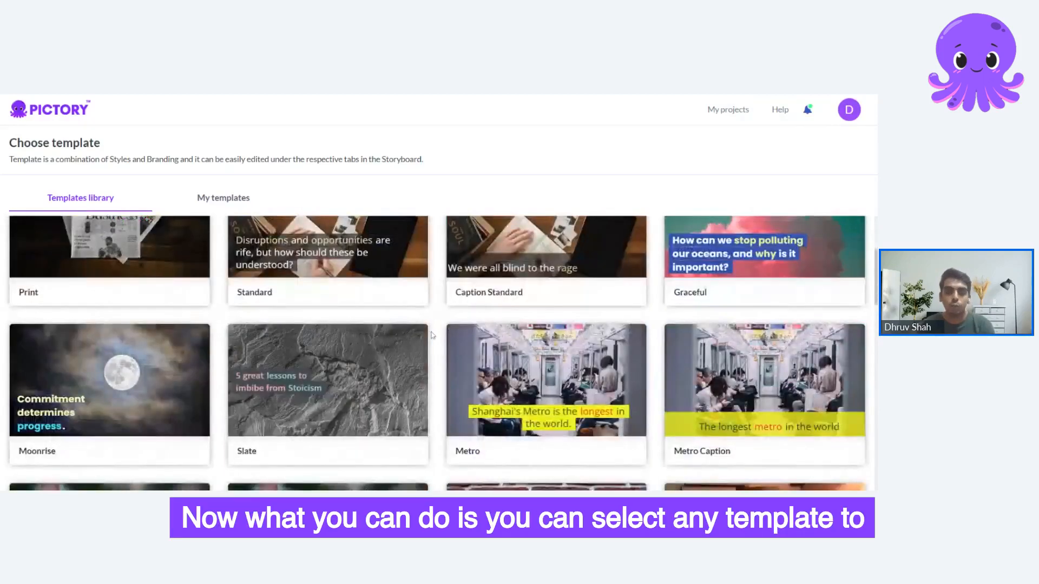
{"action": "scroll", "coordinate": [433, 336], "scroll_direction": "up", "scroll_amount": 5}
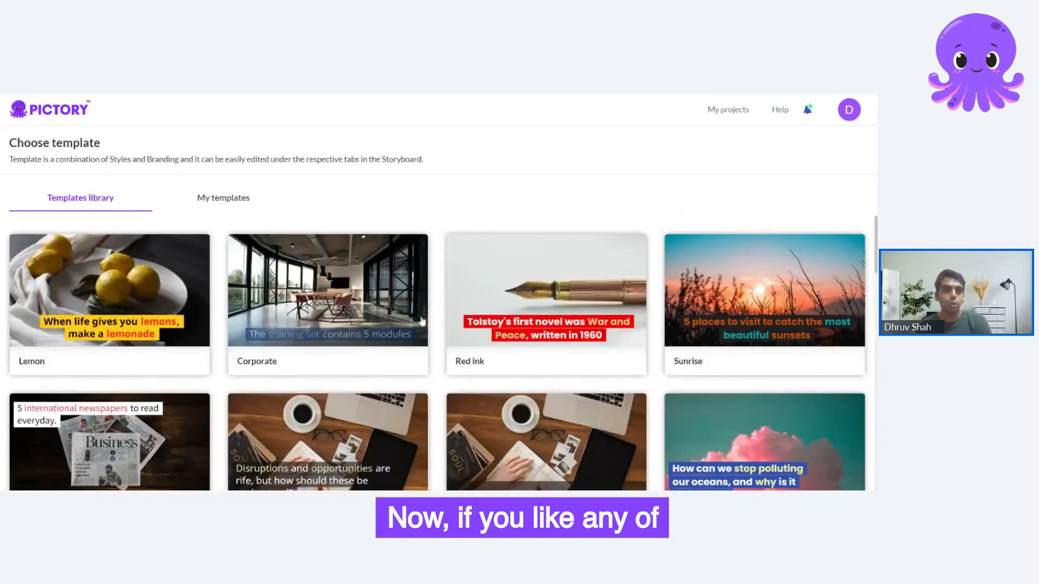
{"action": "scroll", "coordinate": [411, 324], "scroll_direction": "down", "scroll_amount": 2}
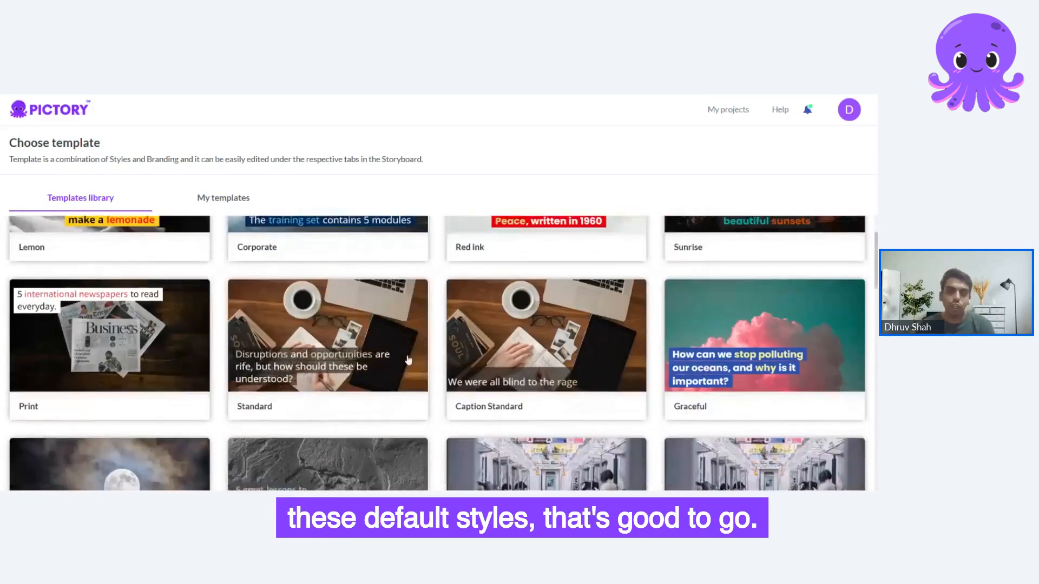
{"action": "scroll", "coordinate": [407, 357], "scroll_direction": "down", "scroll_amount": 2}
{"action": "scroll", "coordinate": [410, 392], "scroll_direction": "down", "scroll_amount": 2}
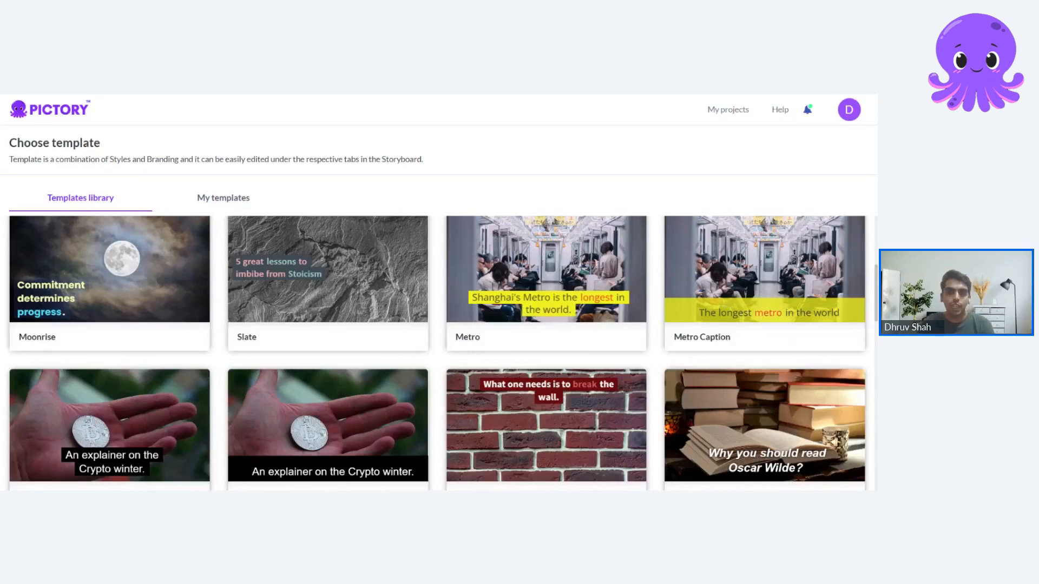
{"action": "scroll", "coordinate": [379, 324], "scroll_direction": "down", "scroll_amount": 5}
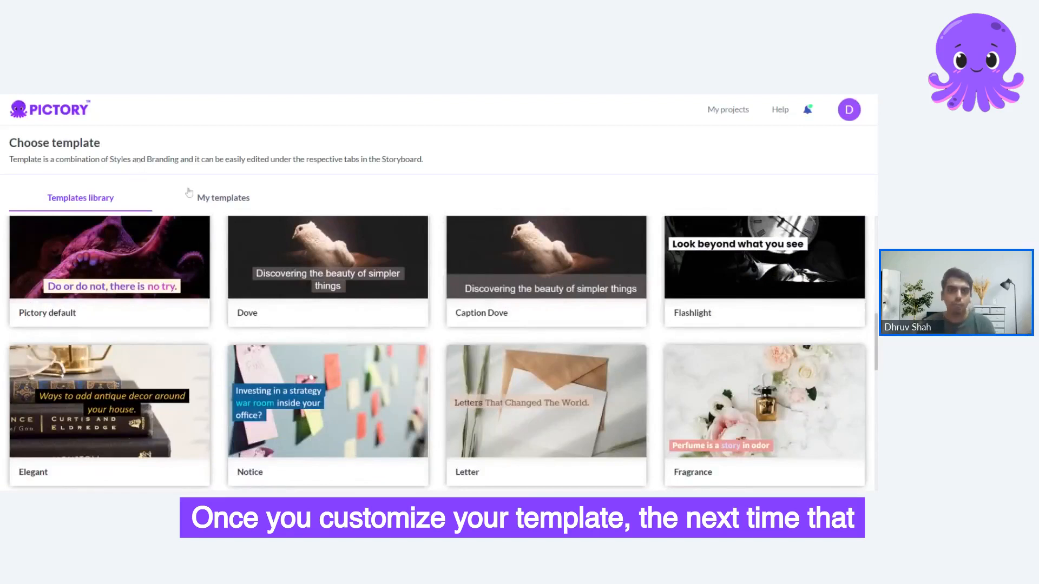
{"action": "left_click", "coordinate": [230, 207]}
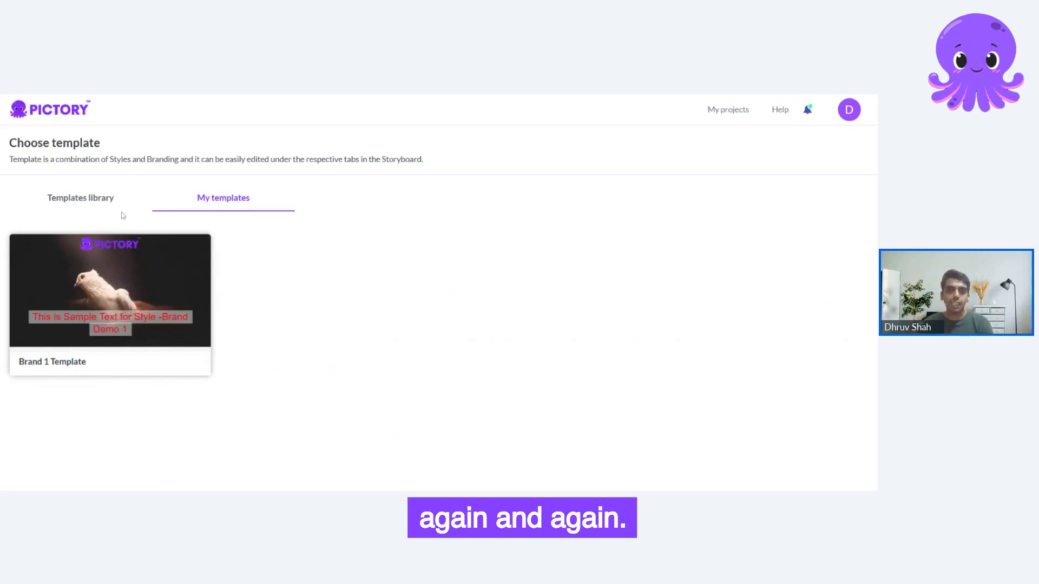
{"action": "left_click", "coordinate": [114, 199]}
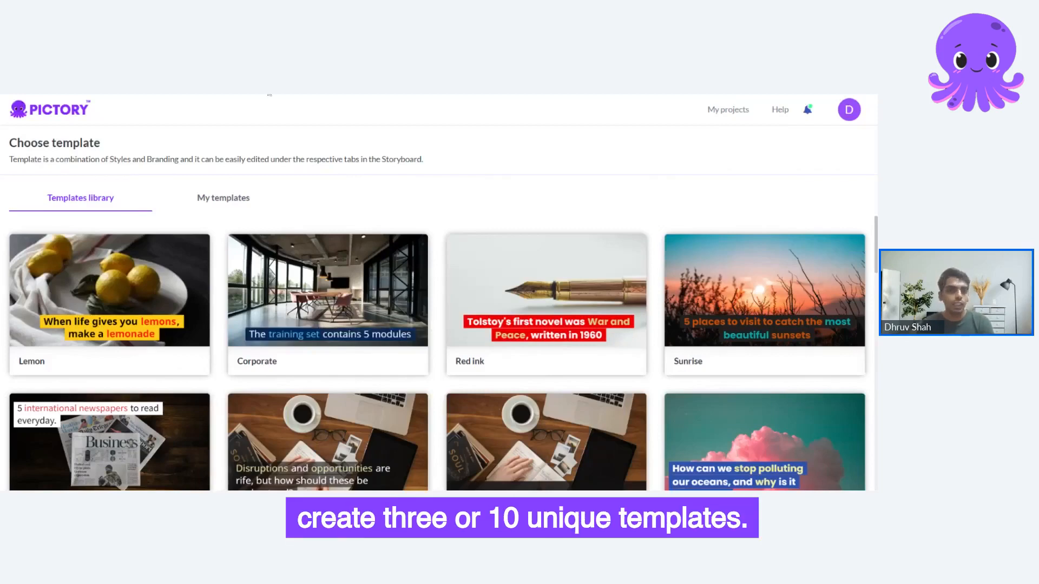
Choose the Corporate template in 16:9 aspect ratio for the video.
{"action": "mouse_move", "coordinate": [317, 313]}
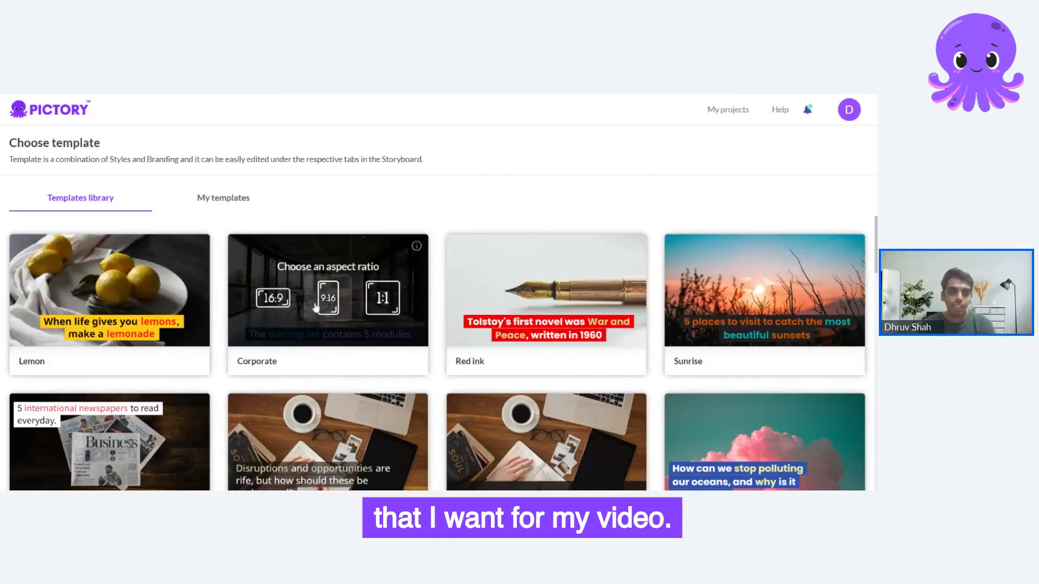
{"action": "left_click", "coordinate": [297, 307]}
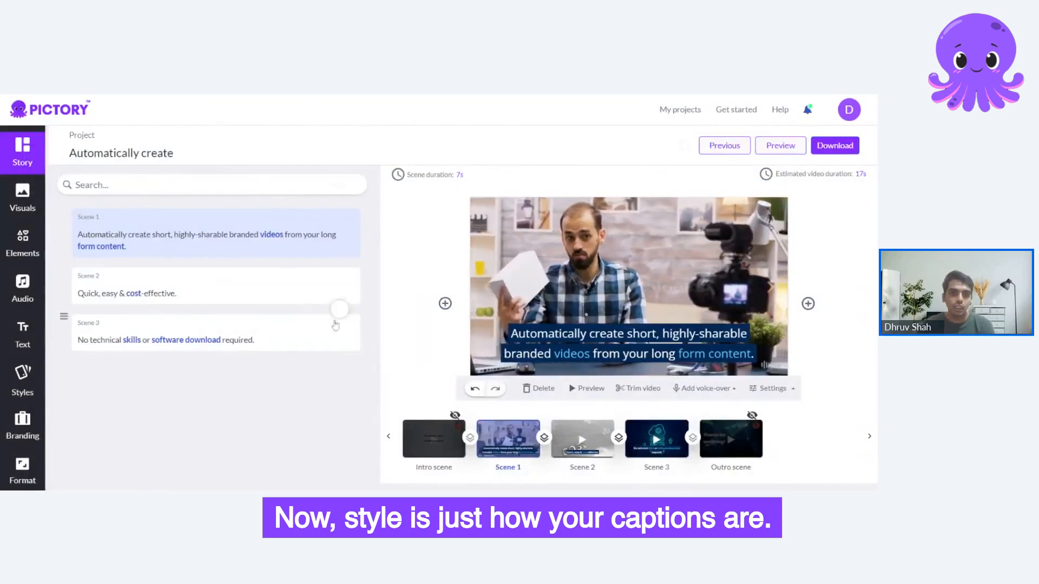
Set the Scene 1 caption's font to Calibri and its size to 32.
{"action": "left_click", "coordinate": [648, 350]}
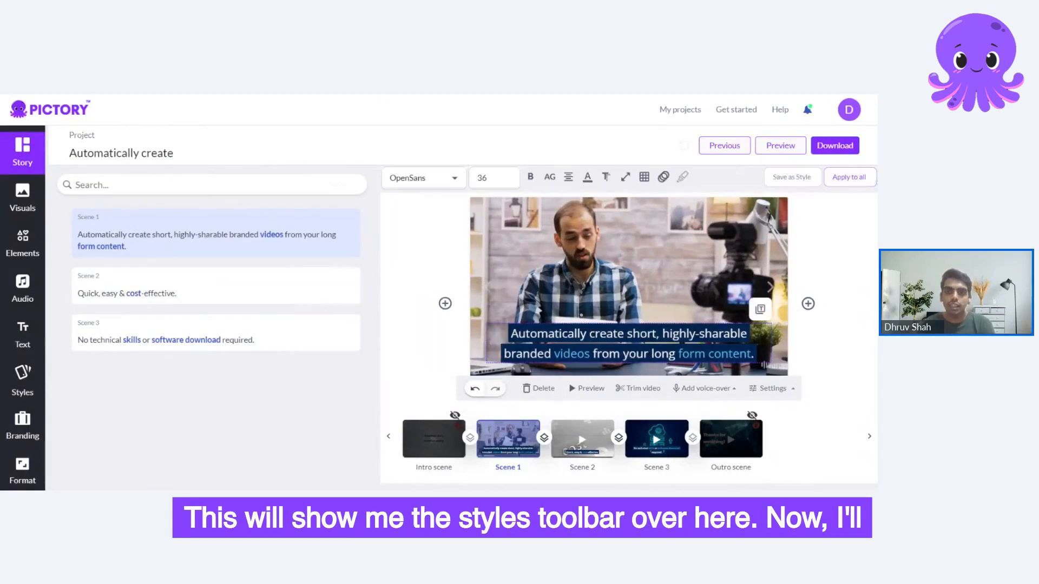
{"action": "left_click", "coordinate": [452, 178]}
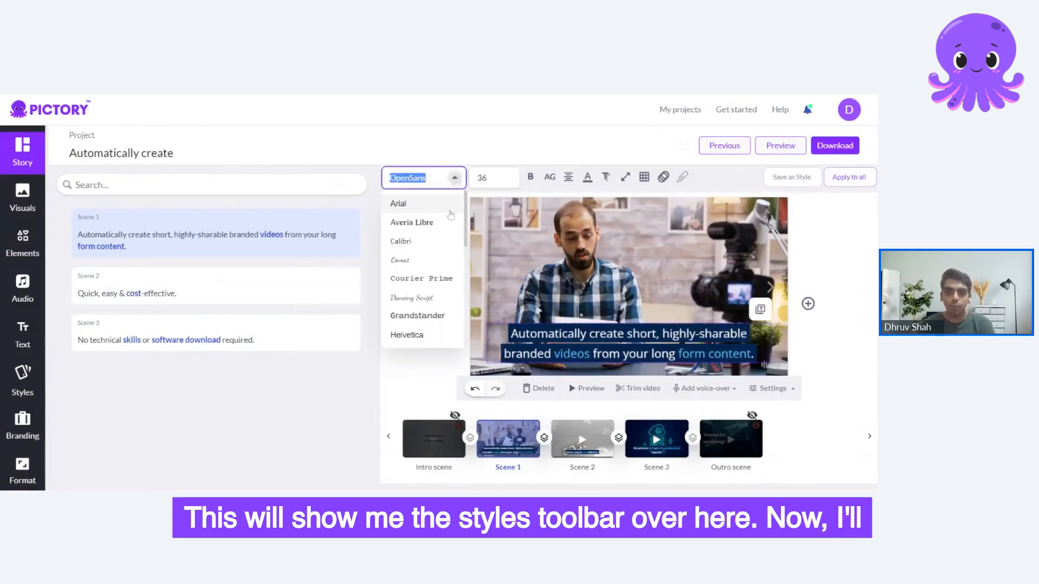
{"action": "left_click", "coordinate": [430, 241]}
{"action": "left_click", "coordinate": [492, 178]}
{"action": "left_click", "coordinate": [494, 322]}
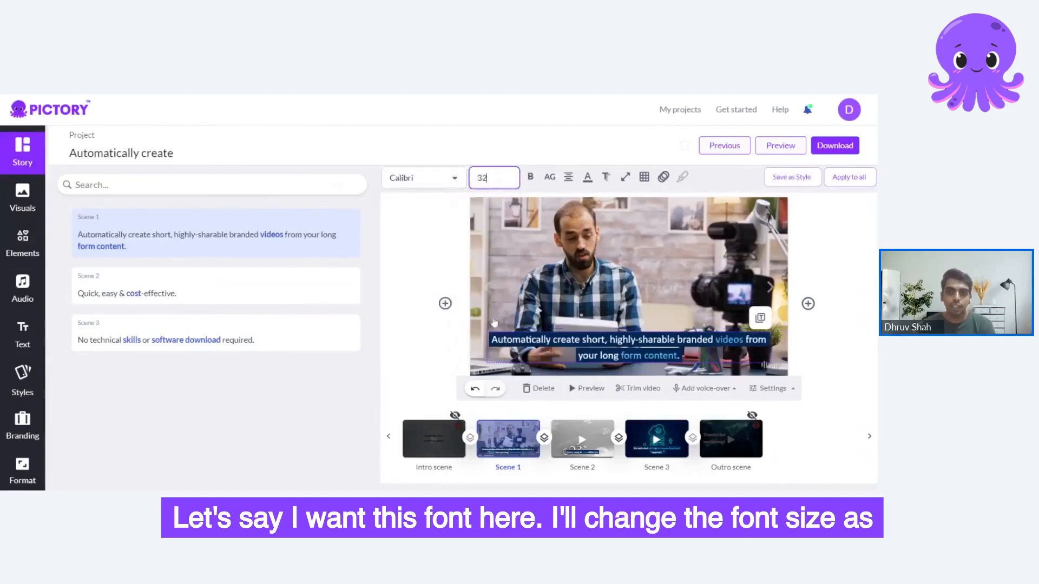
Change the Scene 1 caption to all uppercase and align its text to the left.
{"action": "left_click", "coordinate": [550, 177]}
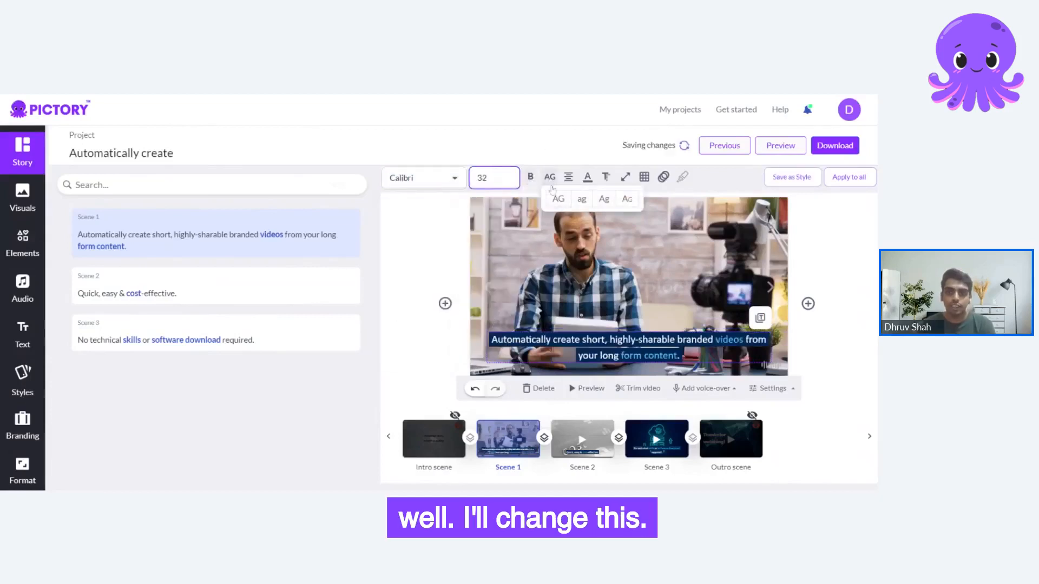
{"action": "left_click", "coordinate": [558, 199]}
{"action": "left_click", "coordinate": [569, 177]}
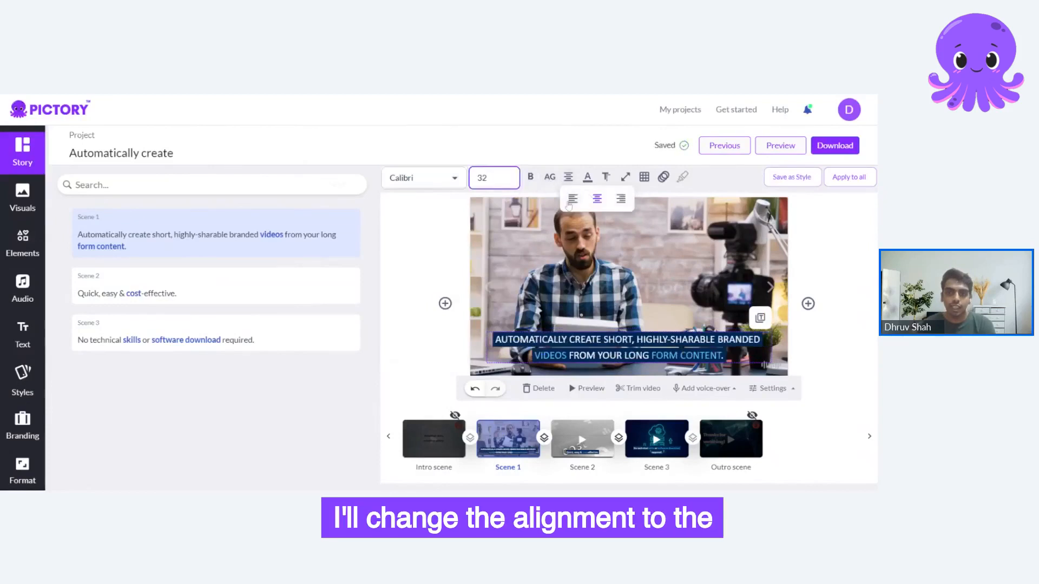
{"action": "left_click", "coordinate": [571, 200]}
Color the Scene 1 caption with red text (FF0000), an off-white background (F5F5F5) and a bright blue keyword highlight.
{"action": "left_click", "coordinate": [589, 178]}
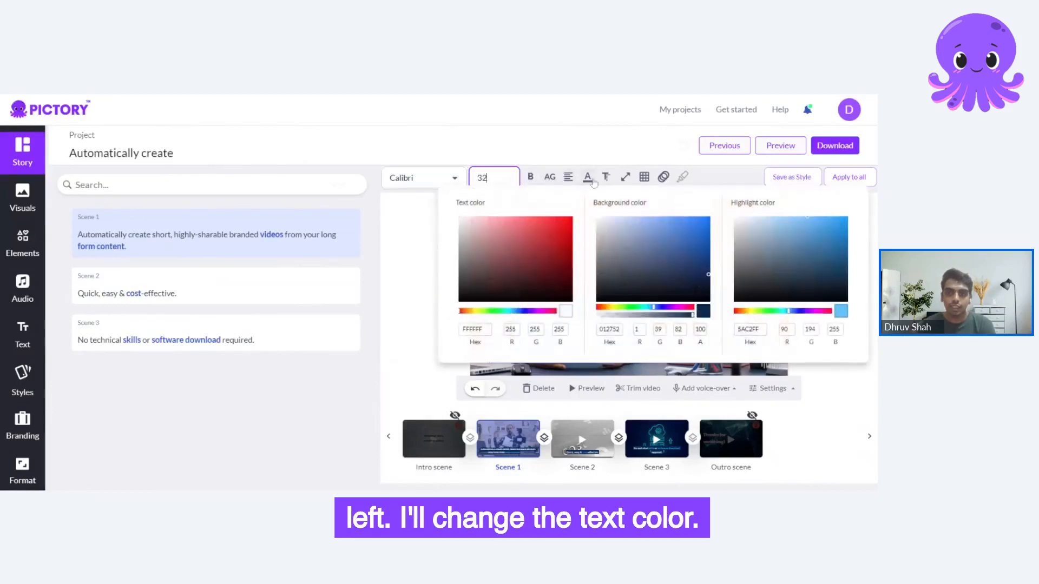
{"action": "left_click", "coordinate": [571, 219]}
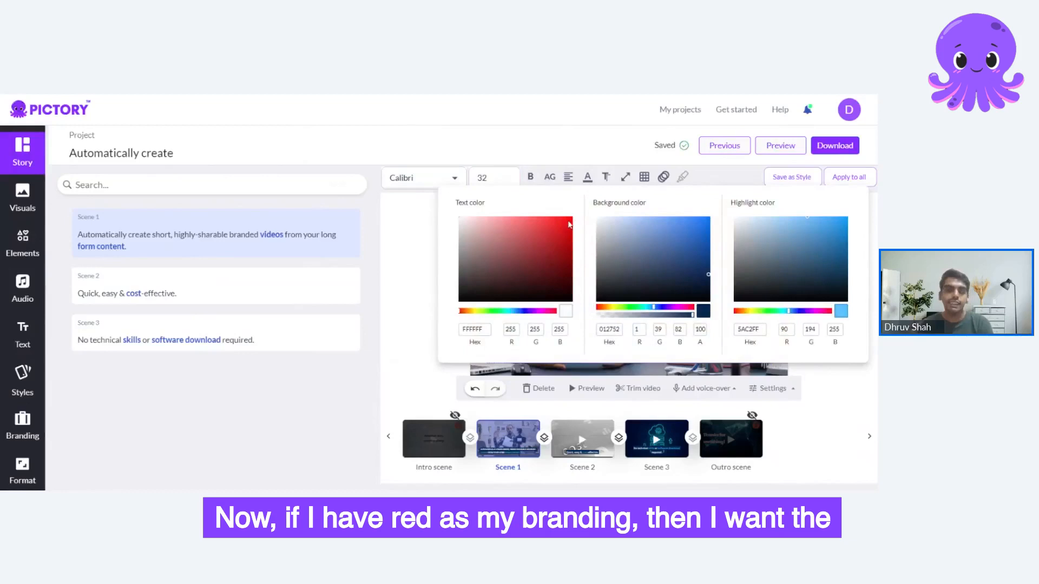
{"action": "left_click", "coordinate": [597, 218]}
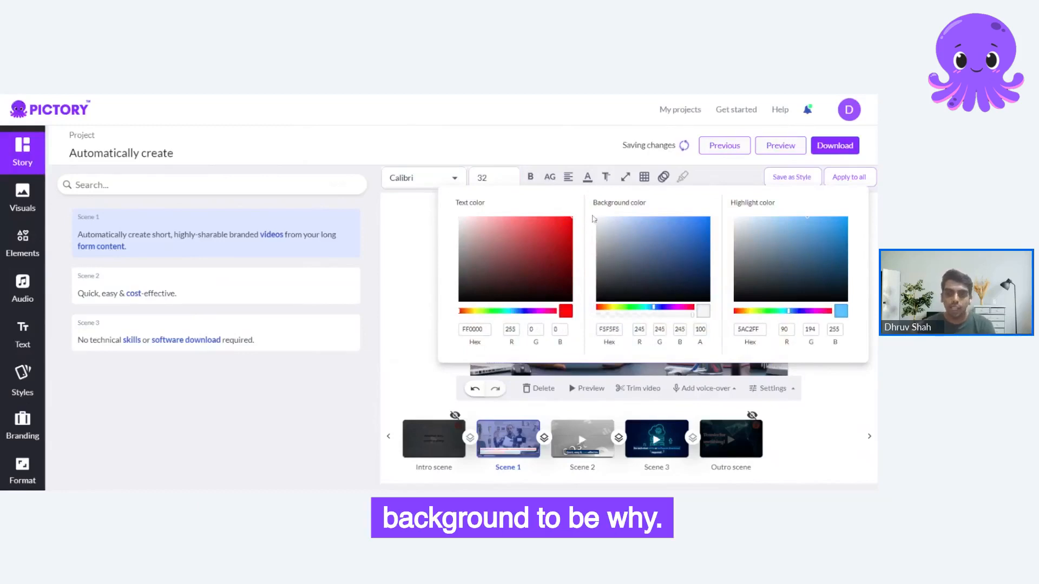
{"action": "left_click", "coordinate": [843, 219]}
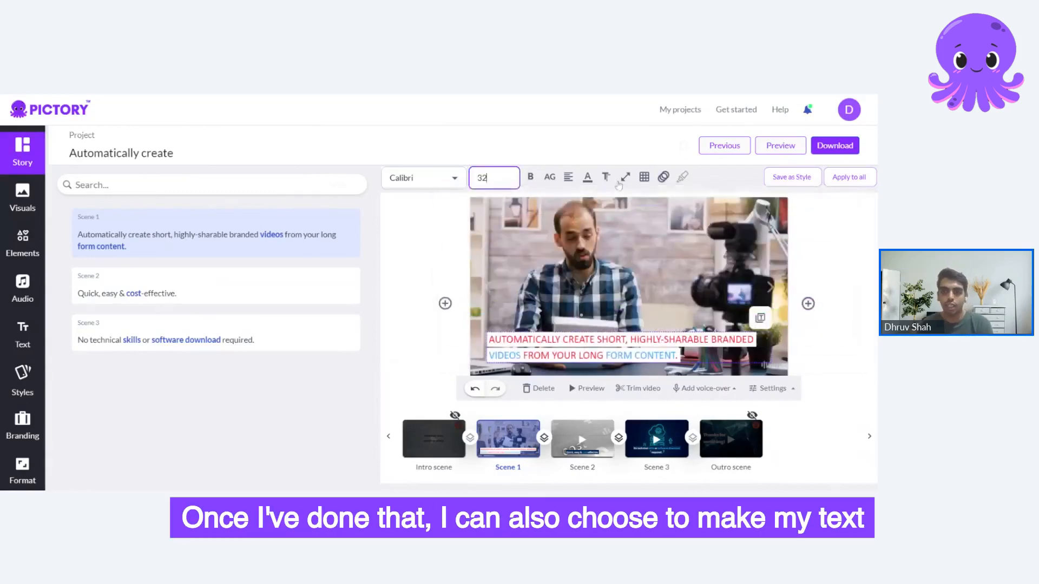
Try the full-width option on the Scene 1 caption and switch it back off.
{"action": "mouse_move", "coordinate": [623, 180]}
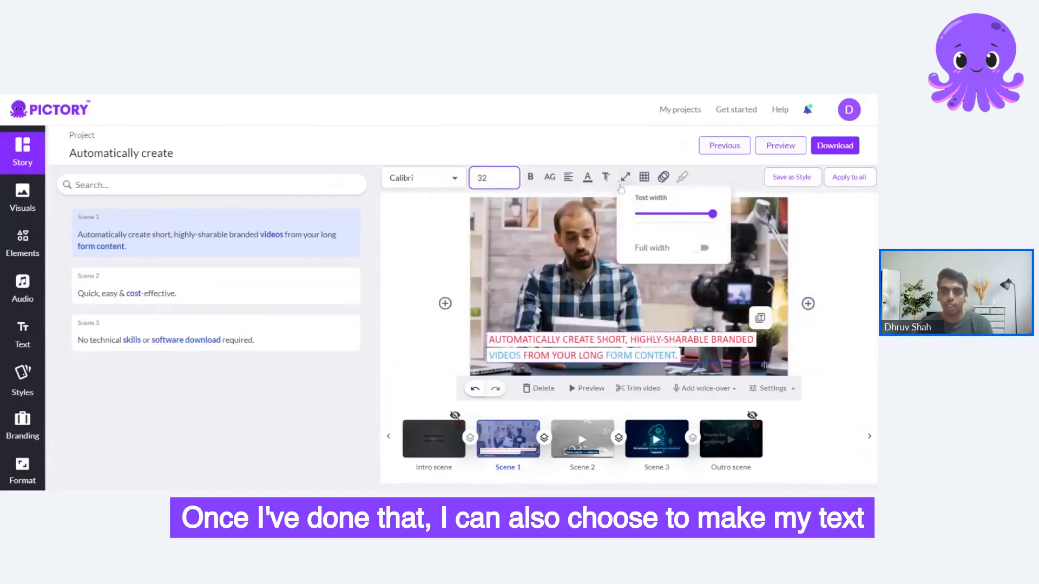
{"action": "left_click", "coordinate": [700, 251]}
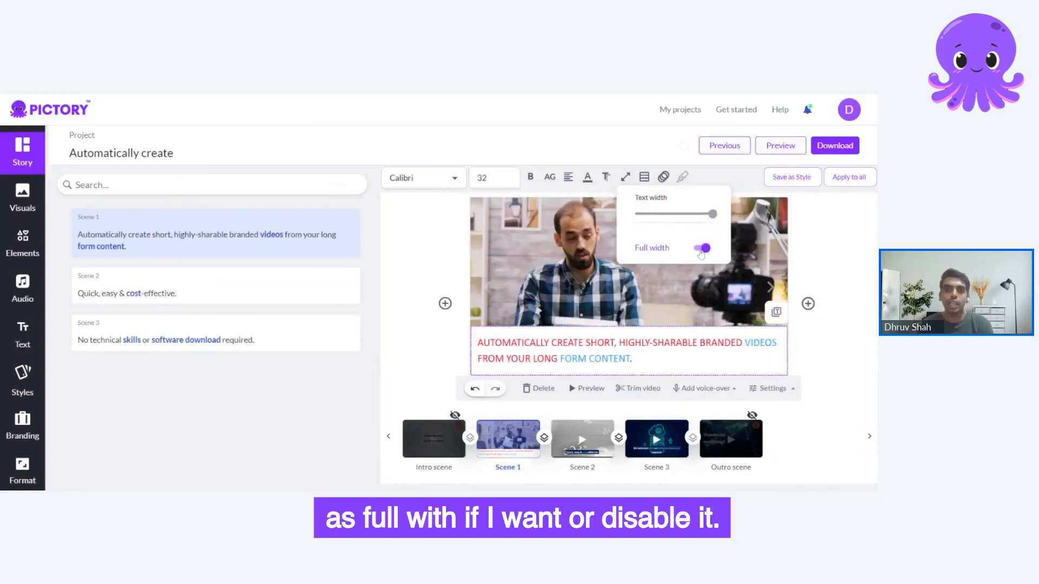
{"action": "left_click", "coordinate": [700, 250]}
Try several preset positions for the Scene 1 caption and place it in the center of the frame.
{"action": "mouse_move", "coordinate": [644, 179]}
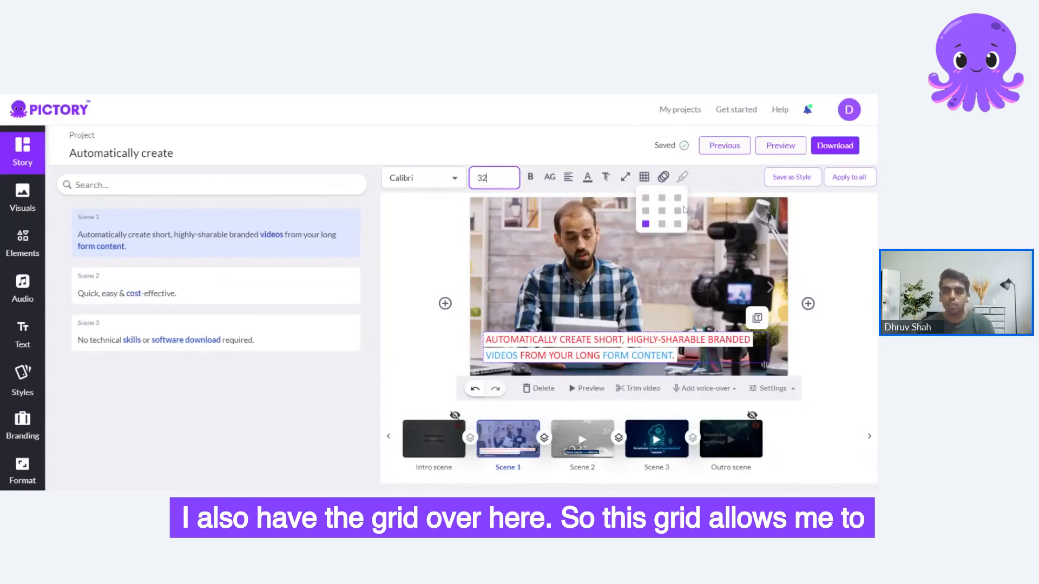
{"action": "left_click", "coordinate": [662, 211]}
{"action": "left_click", "coordinate": [662, 224]}
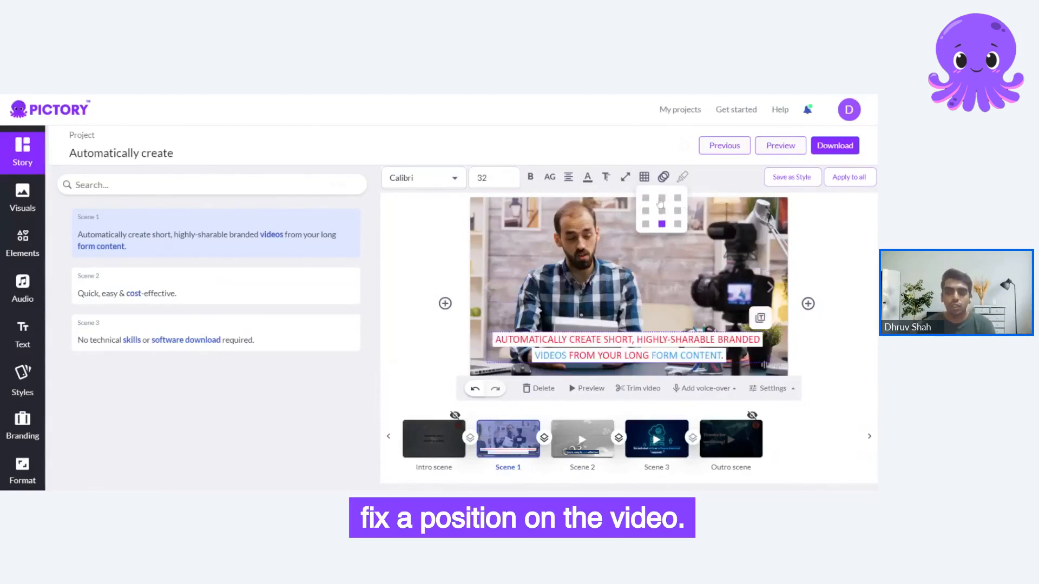
{"action": "left_click", "coordinate": [660, 201]}
{"action": "left_click", "coordinate": [646, 198]}
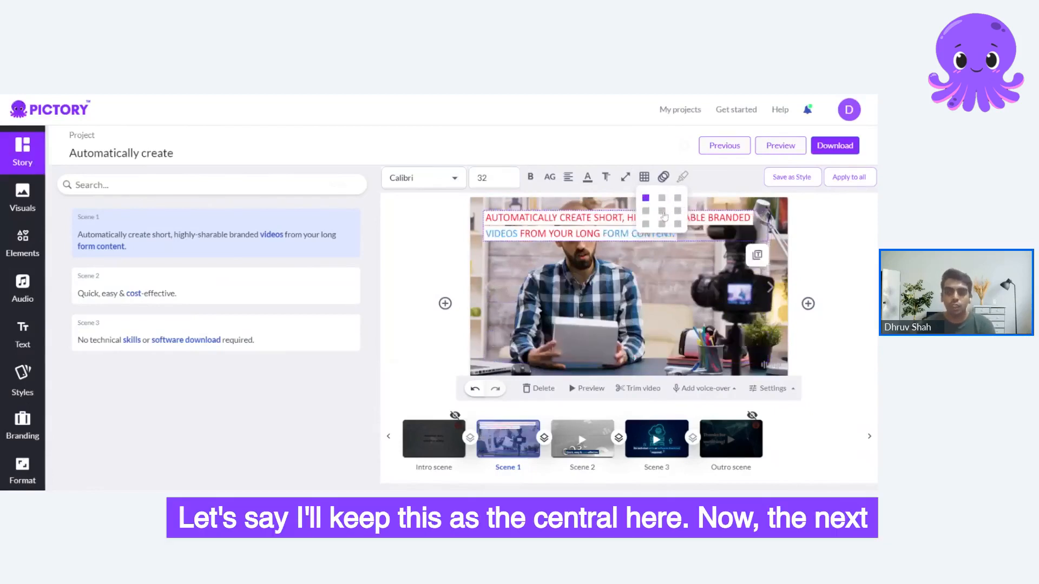
{"action": "left_click", "coordinate": [662, 212]}
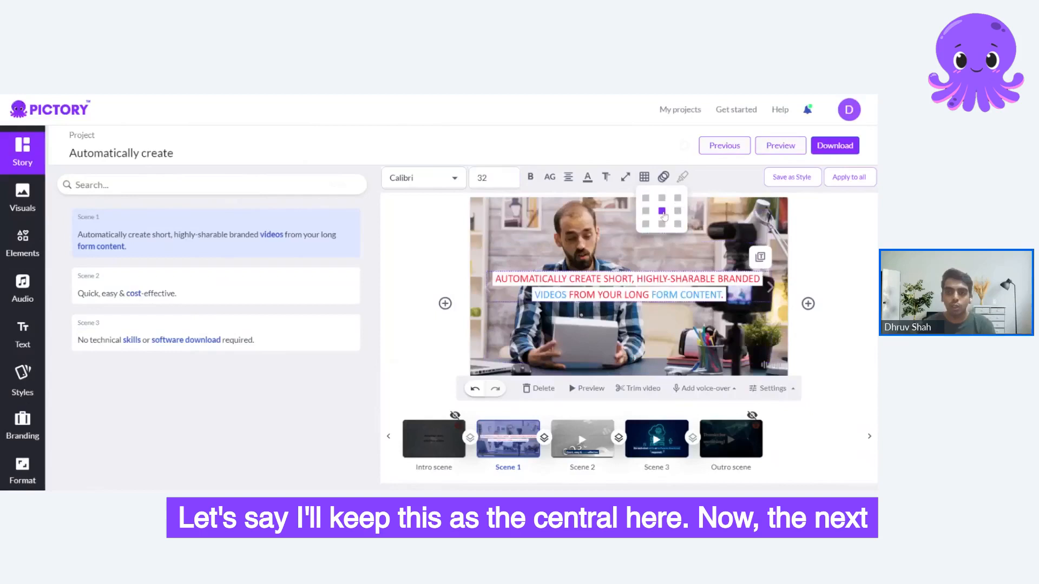
Set the Scene 1 caption's entry animation to Fade-in (slide-left) and slightly increase its speed.
{"action": "left_click", "coordinate": [663, 178]}
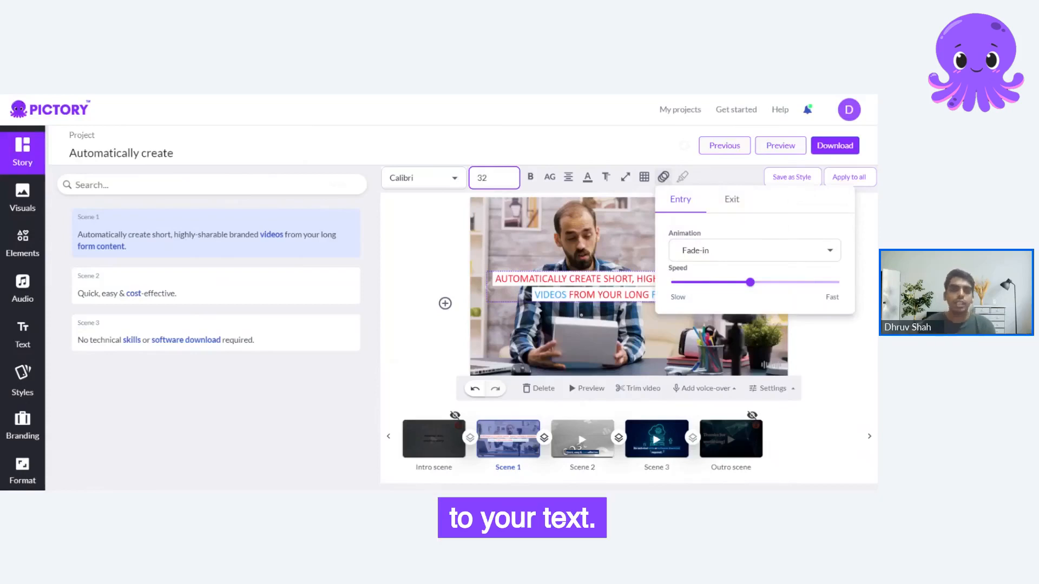
{"action": "mouse_move", "coordinate": [663, 177]}
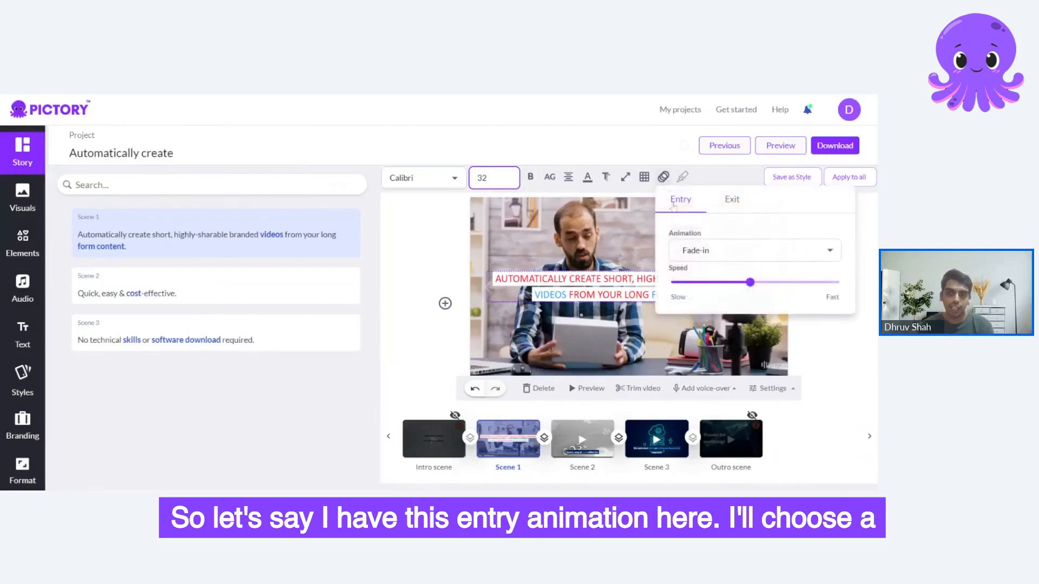
{"action": "left_click", "coordinate": [718, 253]}
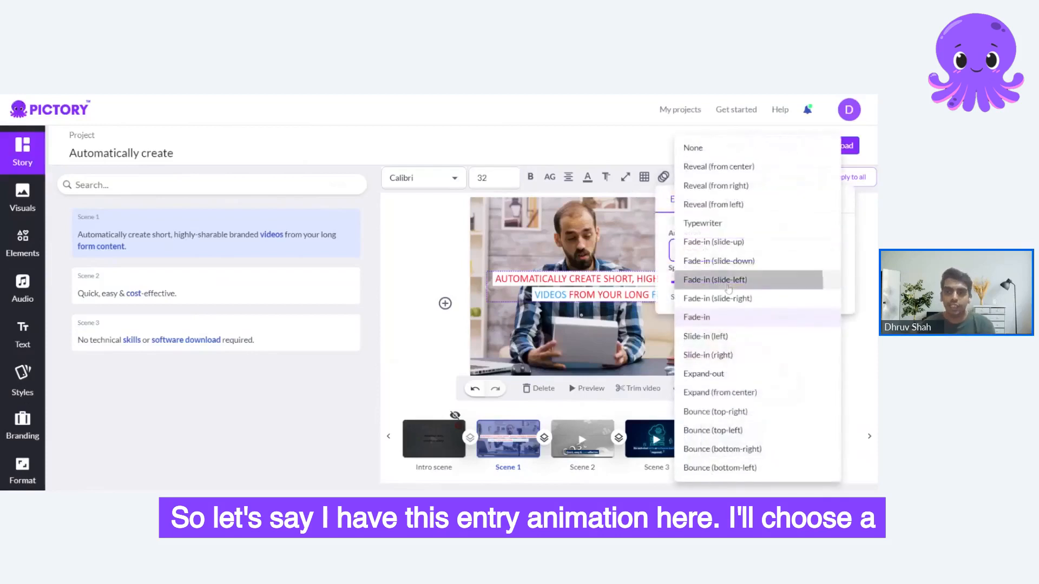
{"action": "left_click", "coordinate": [723, 278]}
{"action": "left_click_drag", "start_coordinate": [749, 282], "coordinate": [764, 282]}
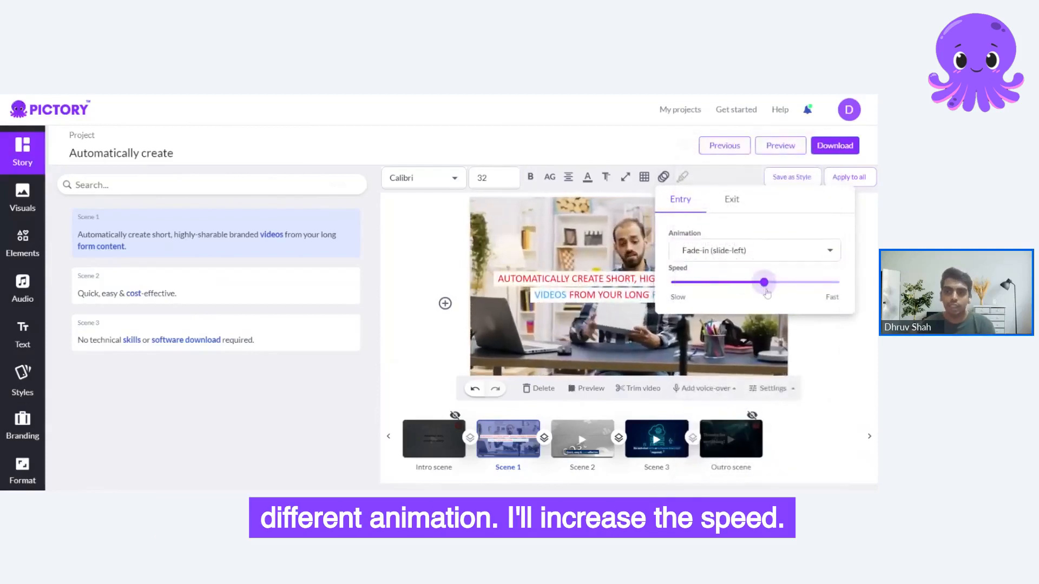
Set the Scene 1 caption's exit animation to Fade-out (slide-up) and slightly increase its speed.
{"action": "left_click", "coordinate": [740, 204]}
{"action": "left_click", "coordinate": [741, 249]}
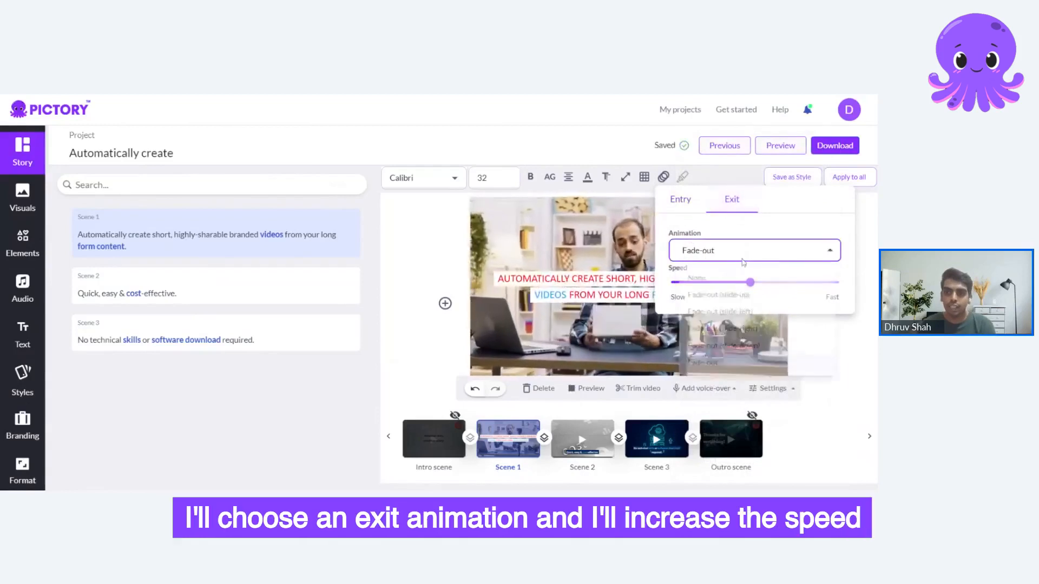
{"action": "left_click", "coordinate": [742, 298]}
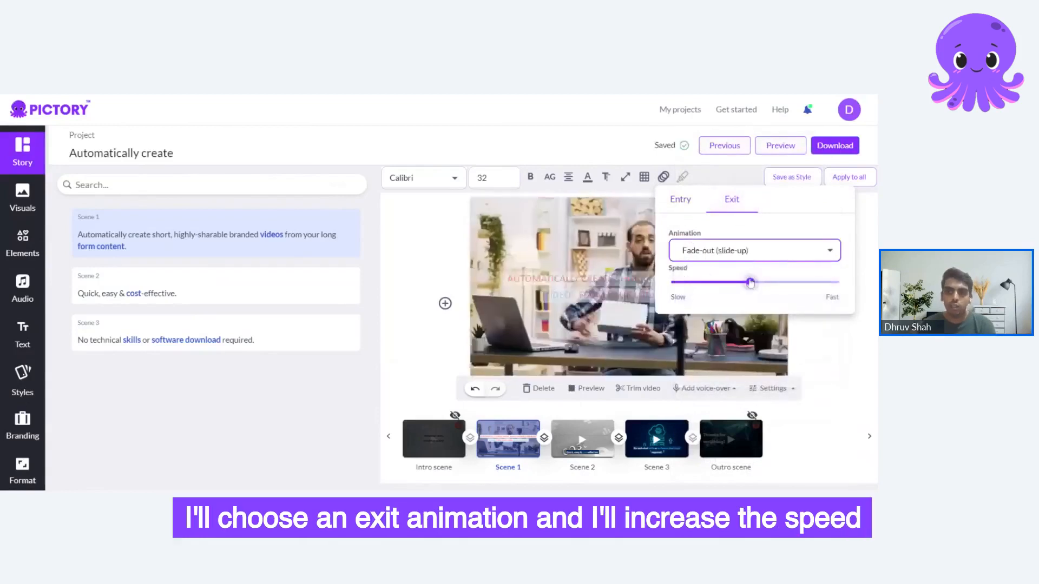
{"action": "left_click_drag", "start_coordinate": [750, 282], "coordinate": [773, 283]}
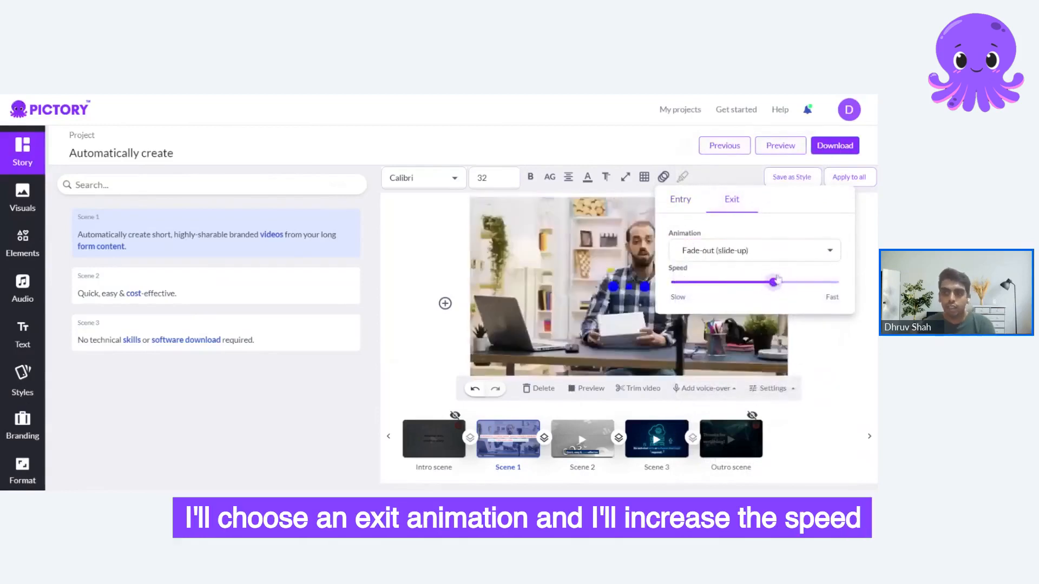
{"action": "left_click", "coordinate": [736, 182]}
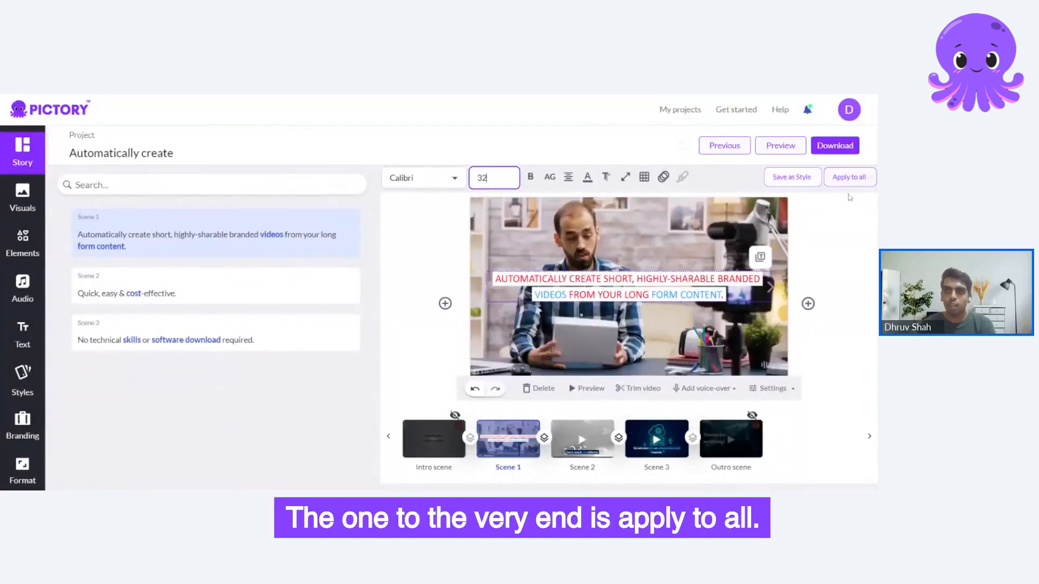
Apply the Scene 1 caption style to all scenes, comparing the captions across the scenes.
{"action": "left_click", "coordinate": [569, 451]}
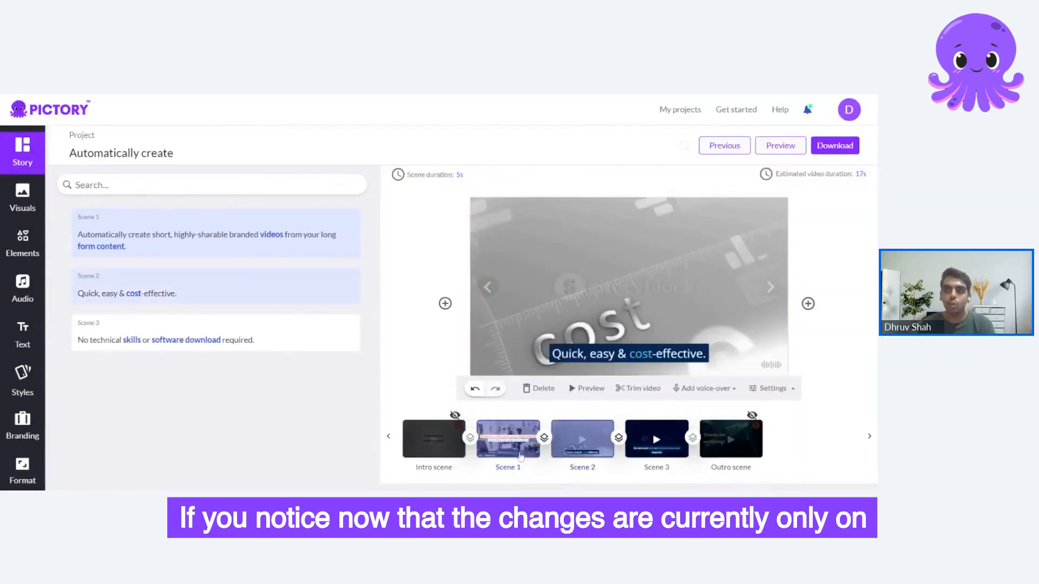
{"action": "left_click", "coordinate": [518, 454]}
{"action": "left_click", "coordinate": [590, 438]}
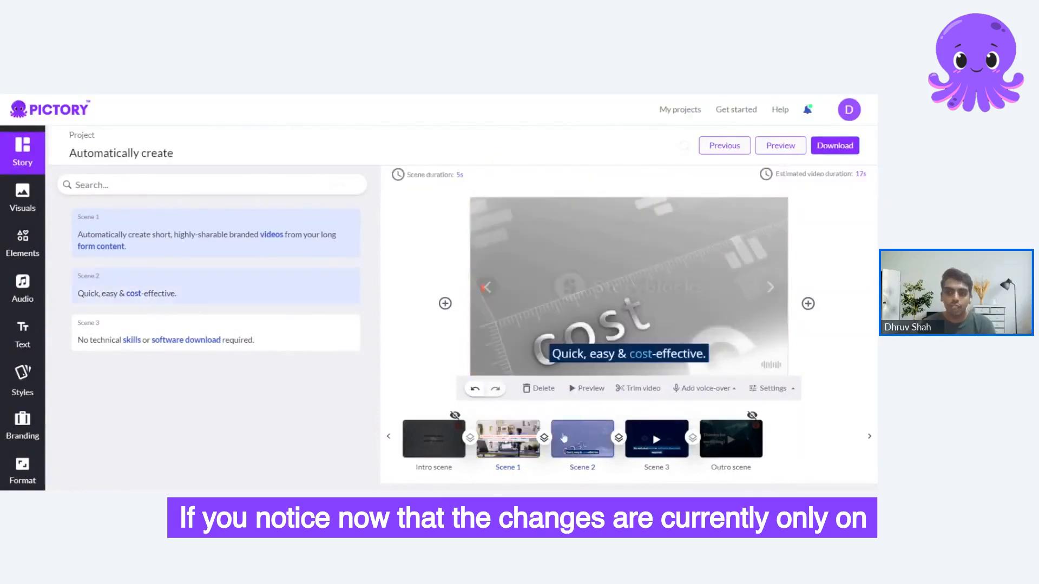
{"action": "left_click", "coordinate": [525, 446]}
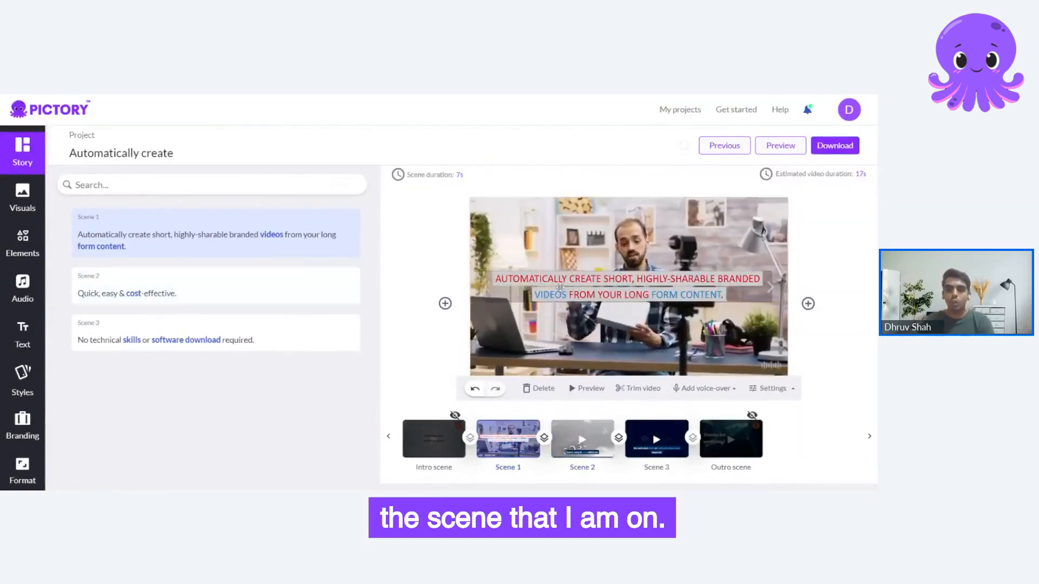
{"action": "left_click", "coordinate": [560, 287]}
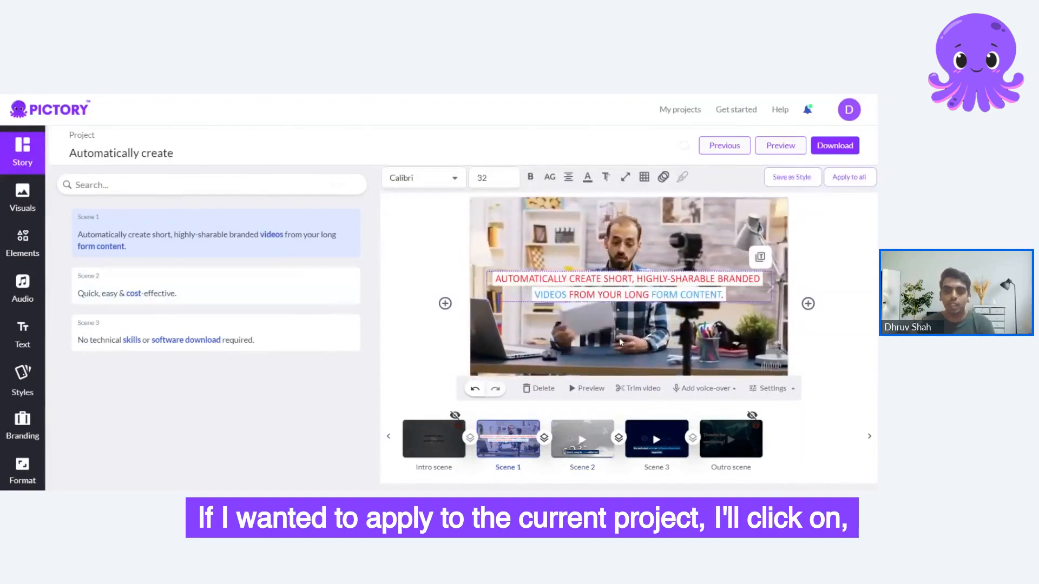
{"action": "left_click", "coordinate": [861, 179]}
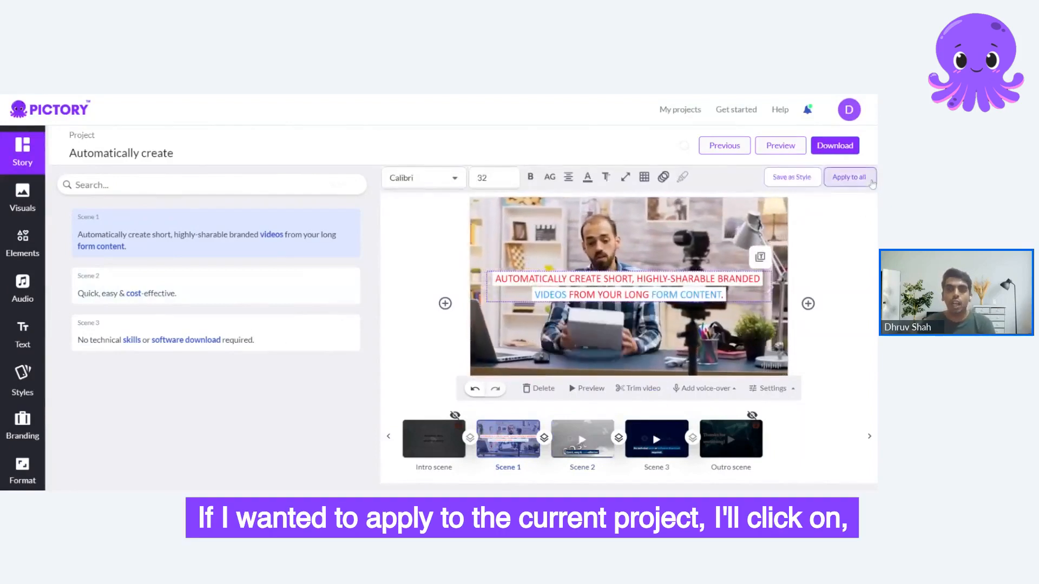
{"action": "left_click", "coordinate": [578, 437]}
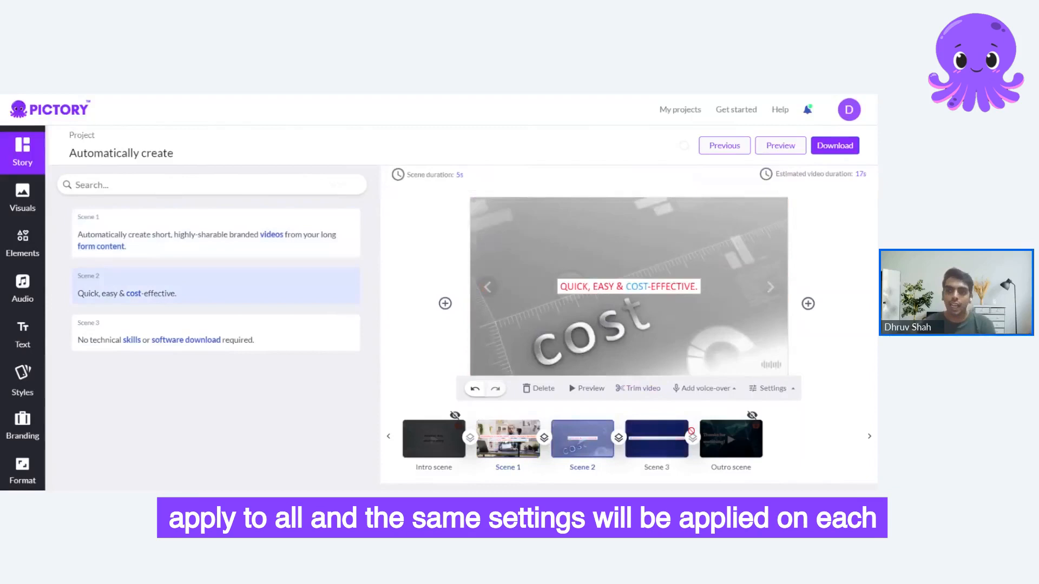
{"action": "left_click", "coordinate": [655, 440]}
{"action": "left_click", "coordinate": [579, 441]}
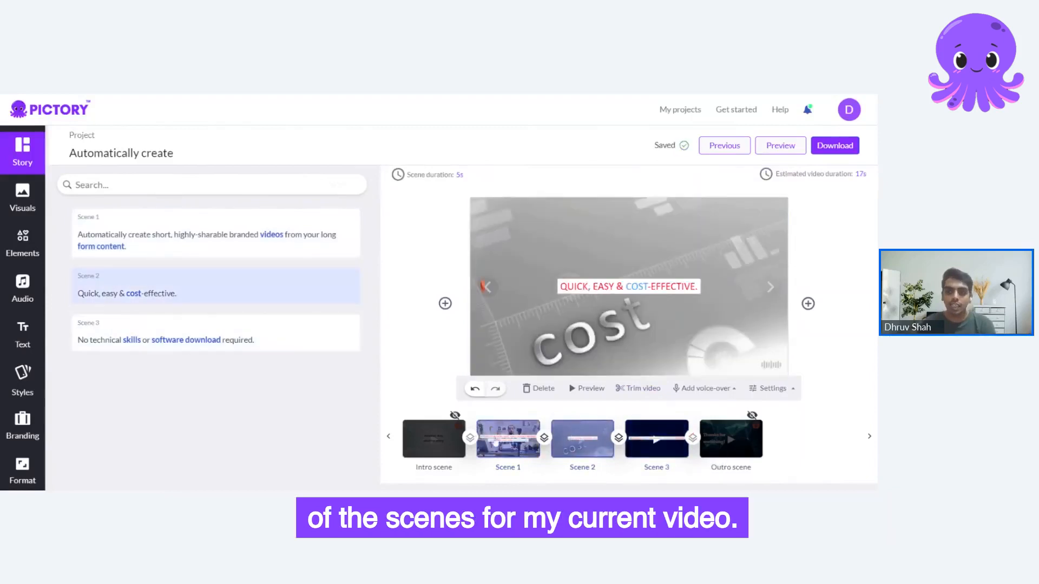
{"action": "left_click", "coordinate": [495, 442]}
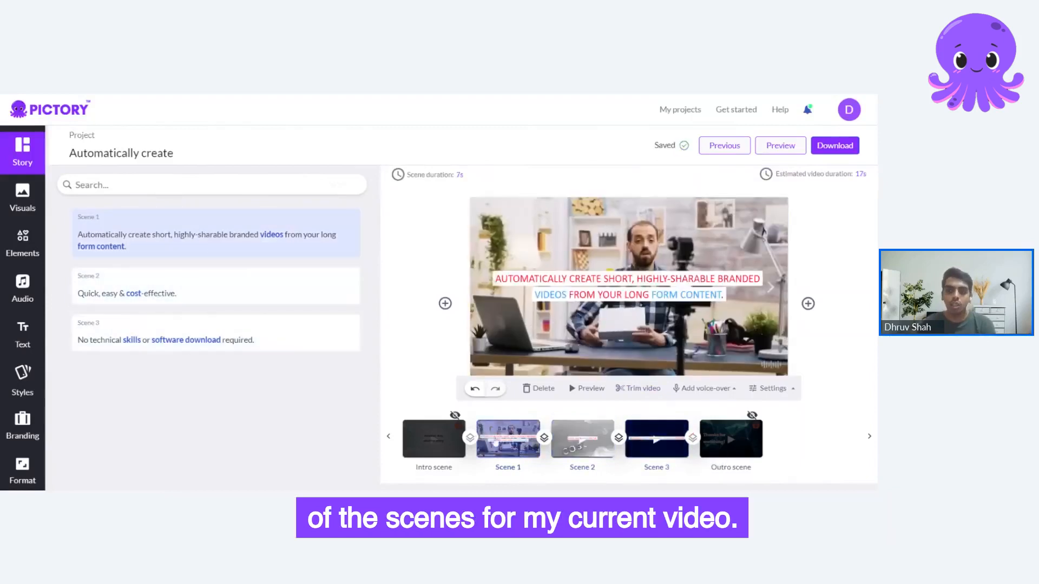
Save the Scene 1 caption formatting as a new style named Brand Demo Ex.
{"action": "left_click", "coordinate": [579, 301]}
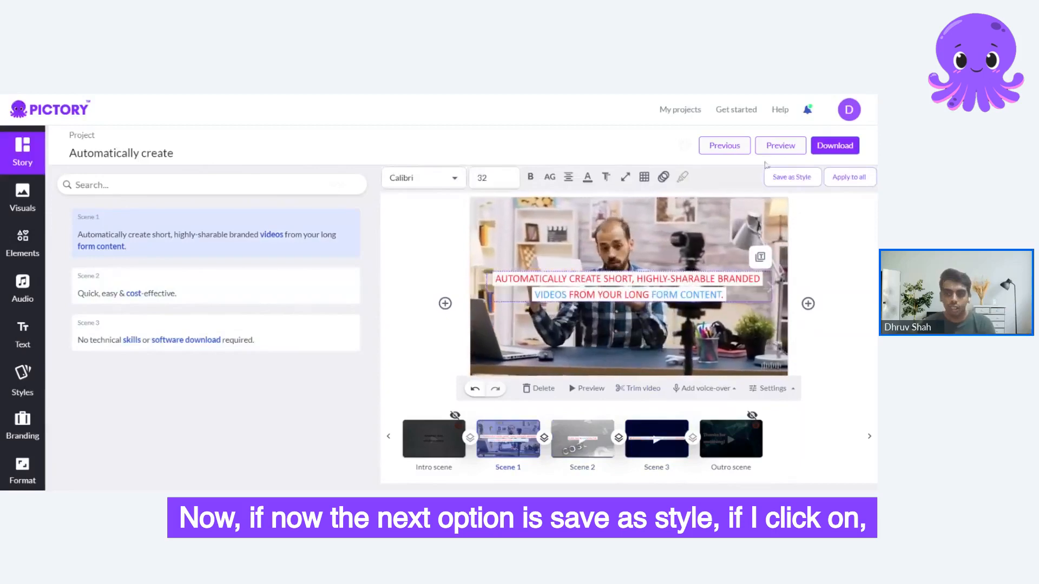
{"action": "left_click", "coordinate": [791, 180]}
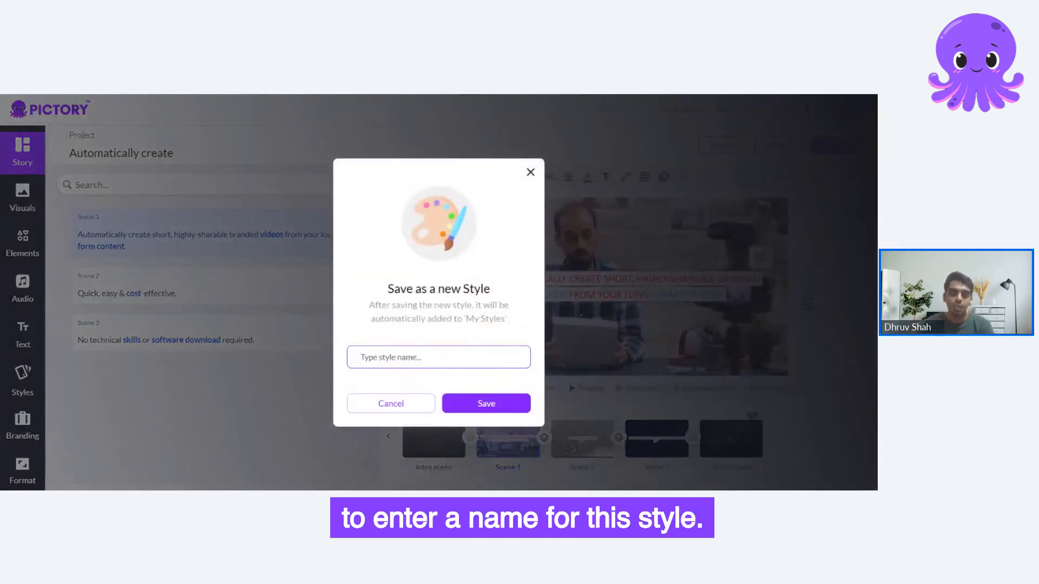
{"action": "type", "text": "Brand"}
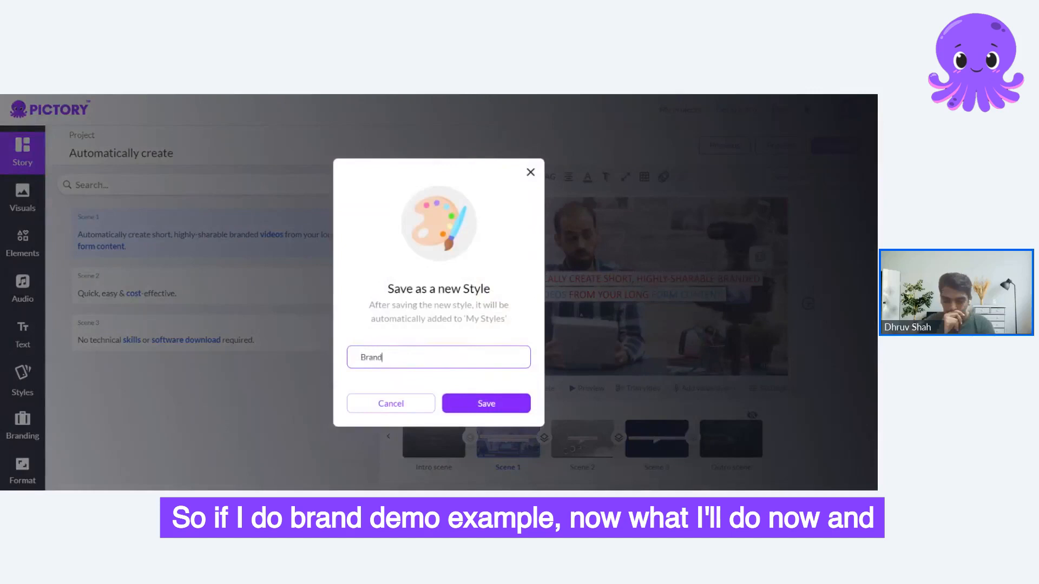
{"action": "type", "text": " Demo Ex"}
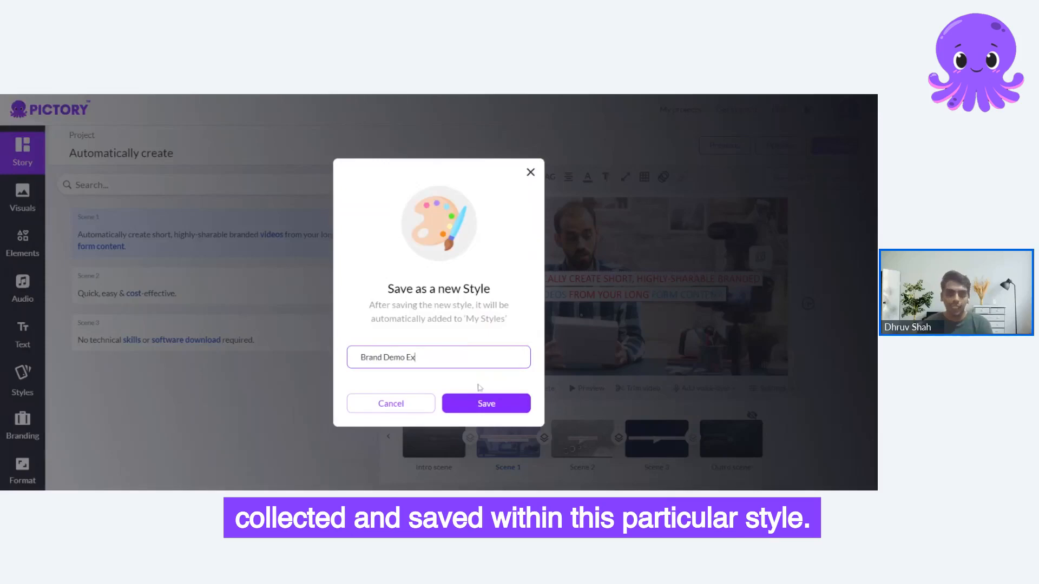
{"action": "left_click", "coordinate": [479, 404]}
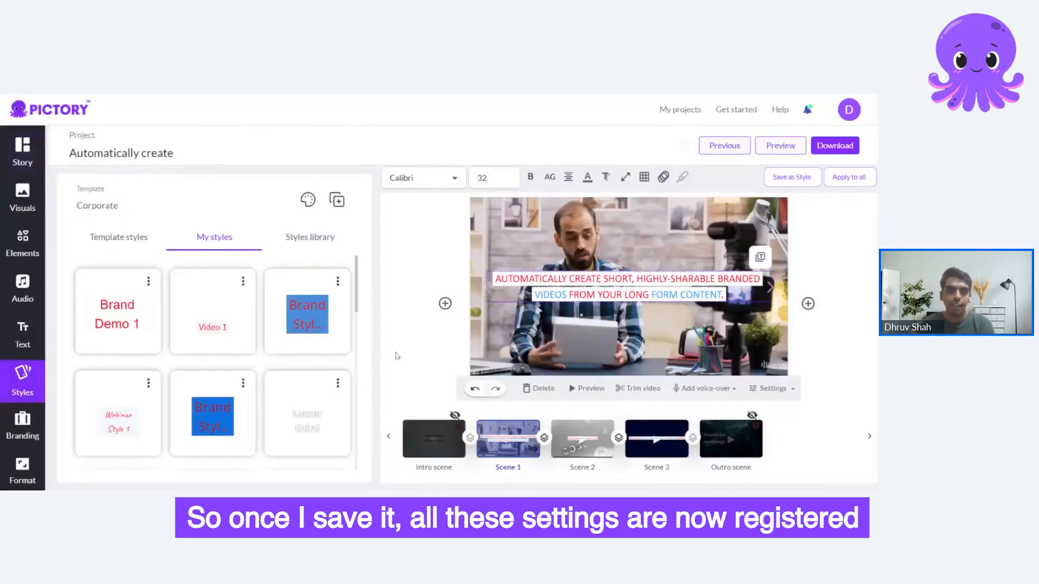
Try several of the saved custom styles on the Scene 1 caption and reapply the Brand Demo Ex style.
{"action": "left_click", "coordinate": [34, 393]}
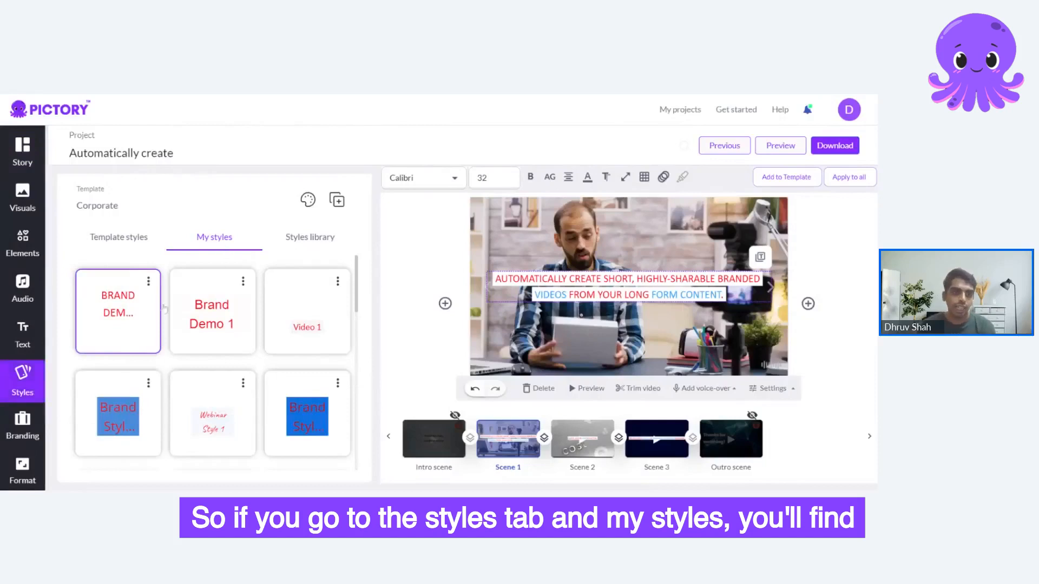
{"action": "mouse_move", "coordinate": [209, 343]}
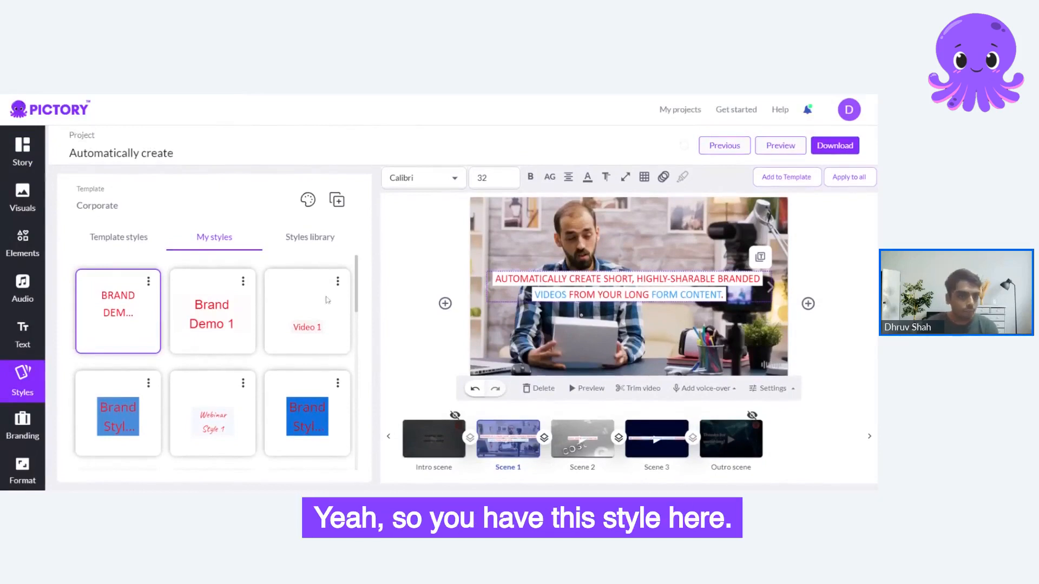
{"action": "mouse_move", "coordinate": [138, 301]}
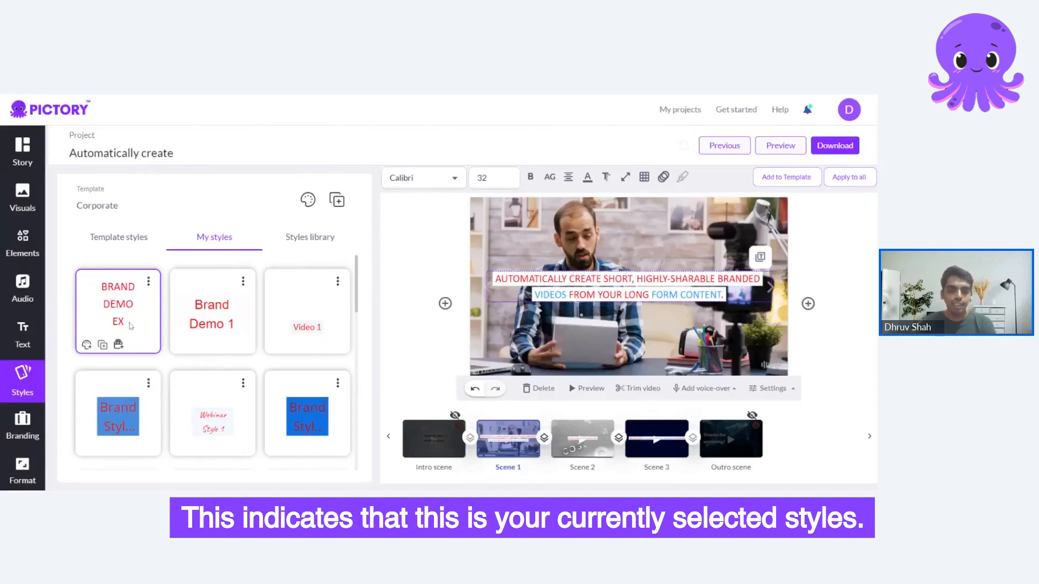
{"action": "left_click", "coordinate": [118, 415]}
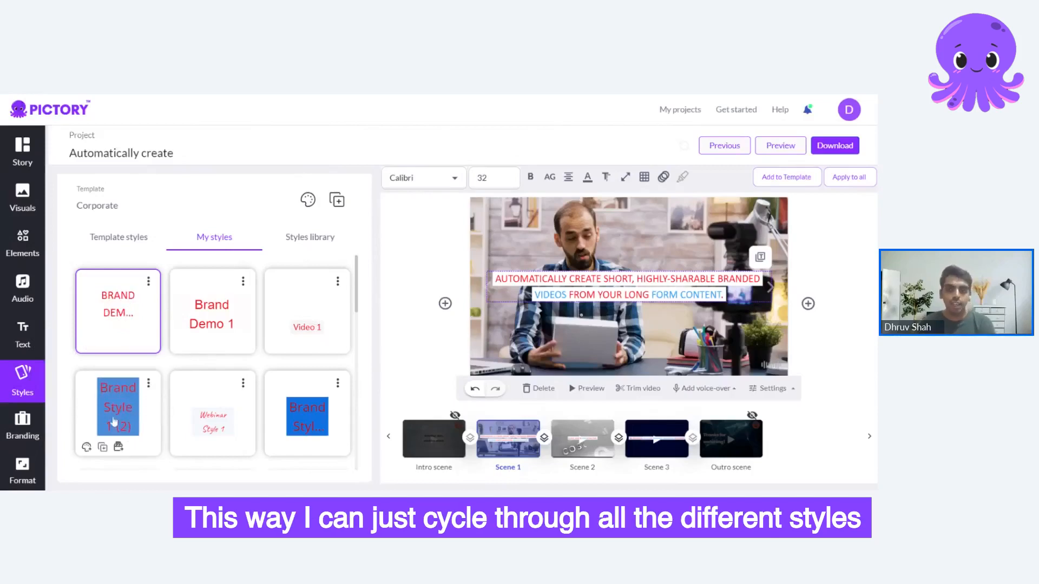
{"action": "left_click", "coordinate": [284, 415]}
{"action": "scroll", "coordinate": [284, 415], "scroll_direction": "down", "scroll_amount": 2}
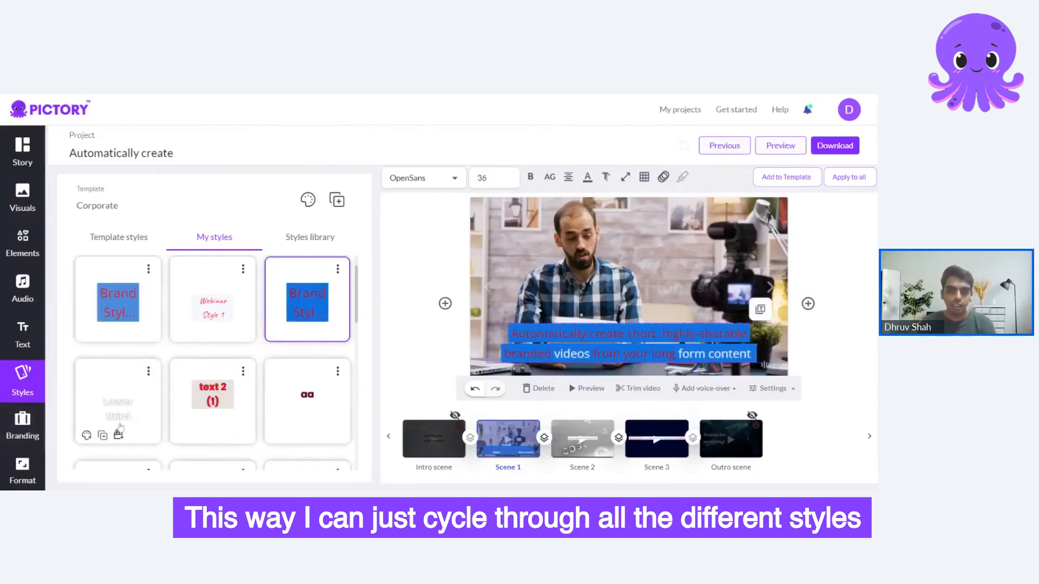
{"action": "left_click", "coordinate": [126, 415]}
{"action": "scroll", "coordinate": [210, 403], "scroll_direction": "down", "scroll_amount": 2}
{"action": "left_click", "coordinate": [211, 402]}
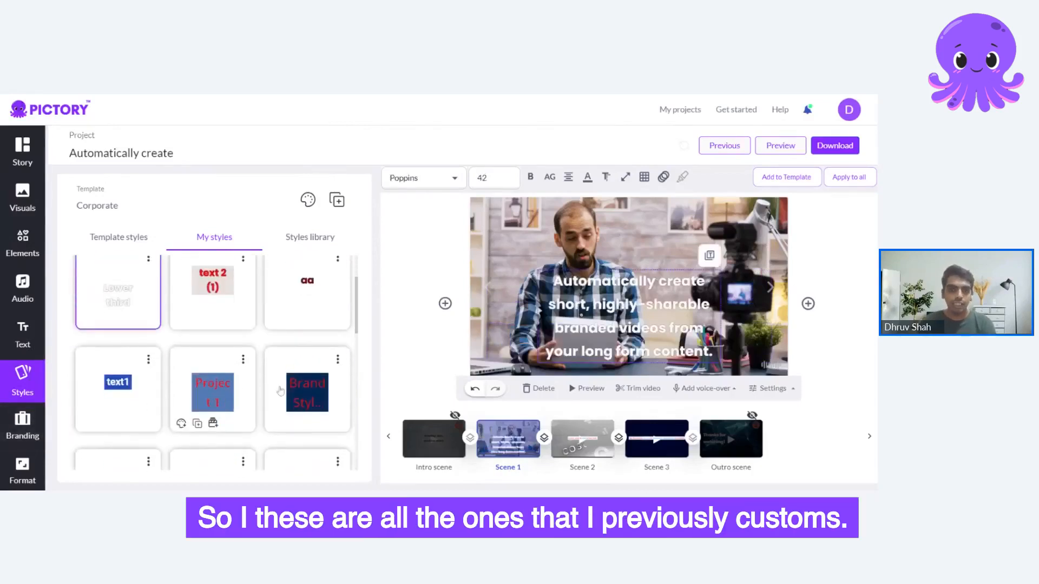
{"action": "scroll", "coordinate": [288, 390], "scroll_direction": "down", "scroll_amount": 1}
{"action": "left_click", "coordinate": [304, 348]}
{"action": "scroll", "coordinate": [297, 349], "scroll_direction": "up", "scroll_amount": 5}
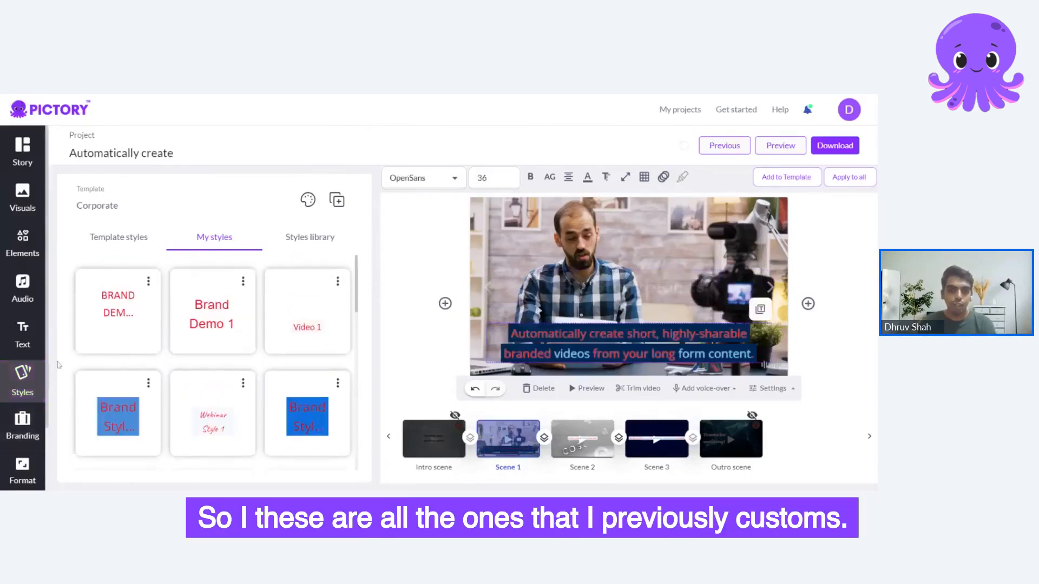
{"action": "left_click", "coordinate": [134, 319]}
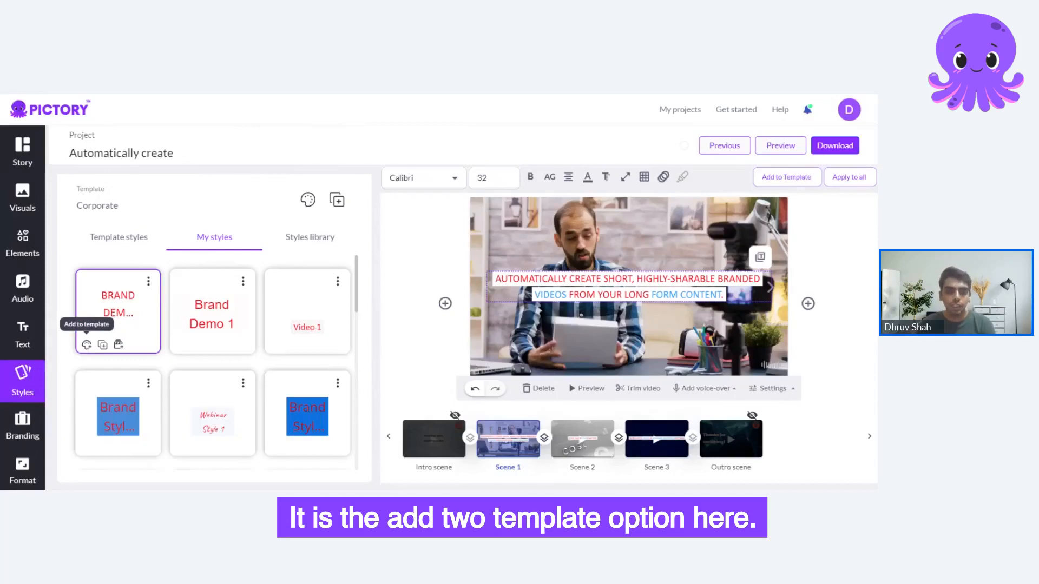
Add the Brand Demo Ex style to the template and rename the duplicated template Brand Ex Template.
{"action": "left_click", "coordinate": [87, 345]}
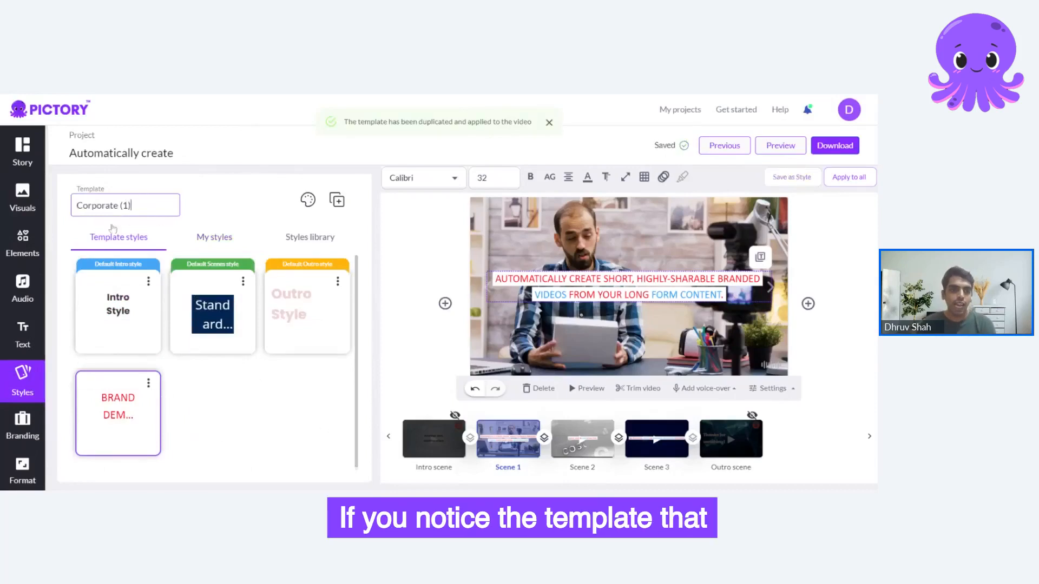
{"action": "triple_click", "coordinate": [109, 206]}
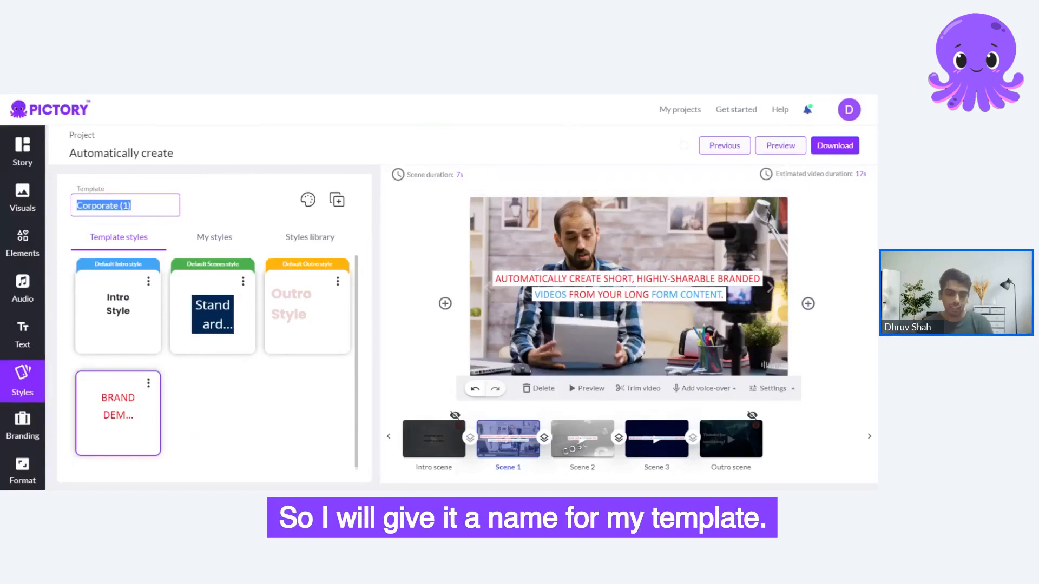
{"action": "type", "text": "Brand EX"}
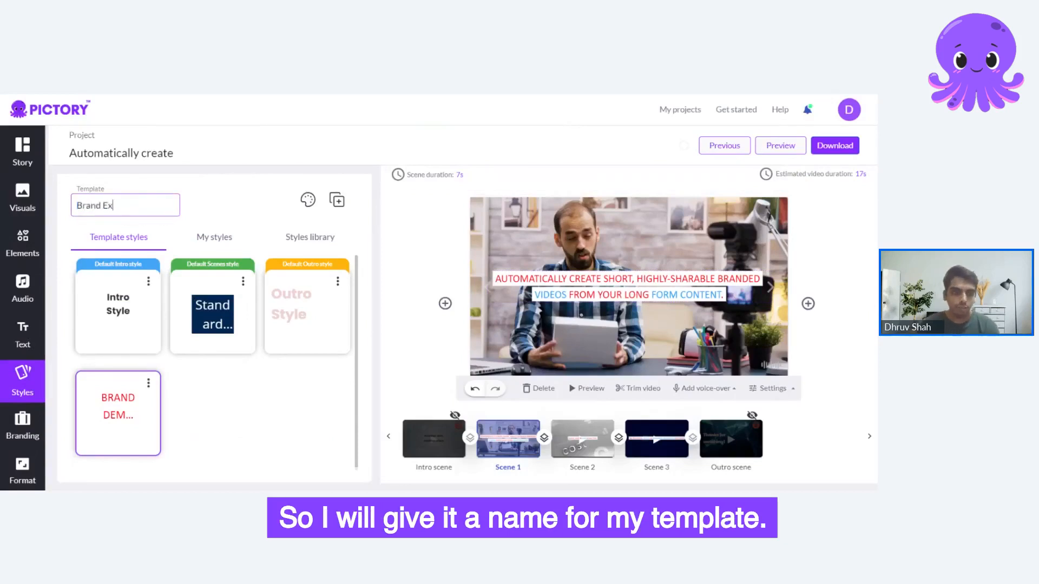
{"action": "type", "text": " Template"}
{"action": "key", "text": "Return"}
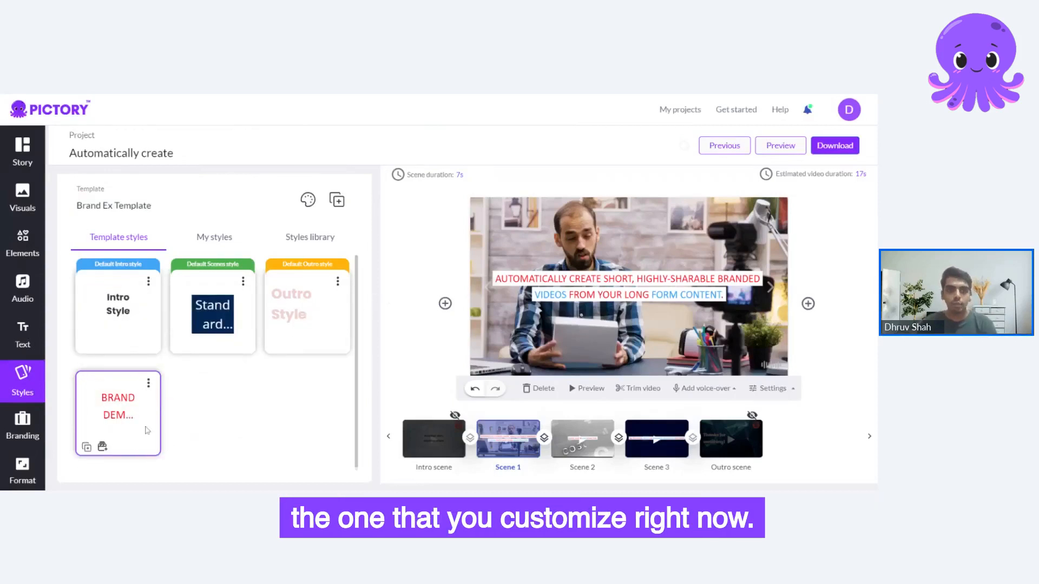
Make Brand Demo Ex the default scenes style of the Brand Ex Template.
{"action": "left_click", "coordinate": [148, 384]}
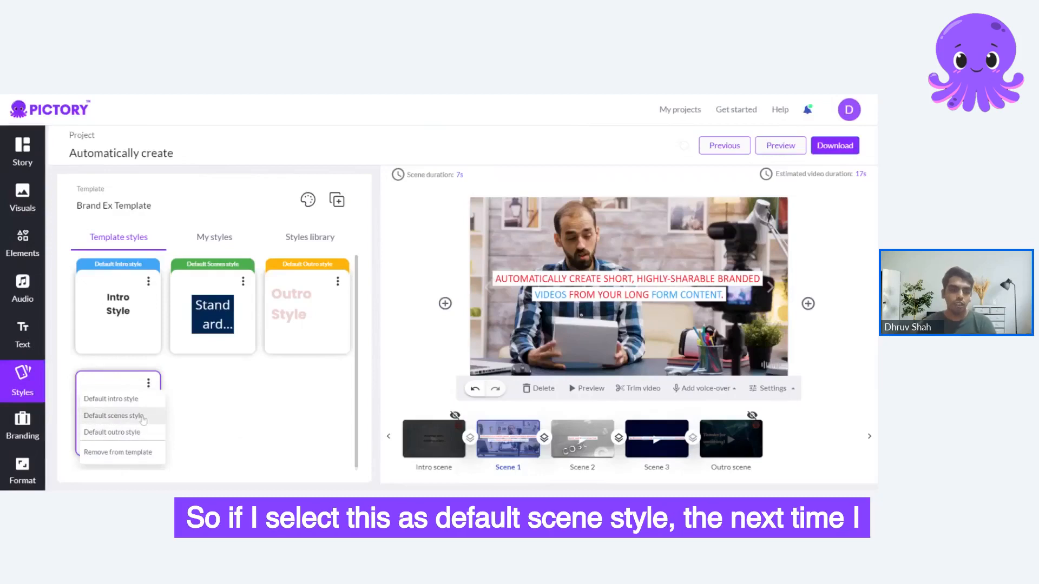
{"action": "left_click", "coordinate": [114, 416]}
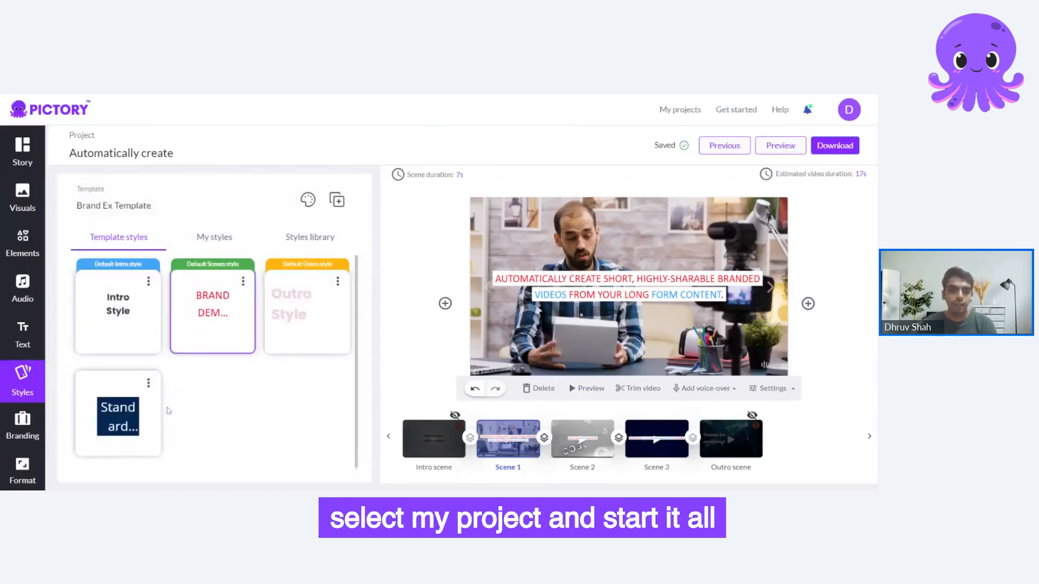
{"action": "mouse_move", "coordinate": [193, 283]}
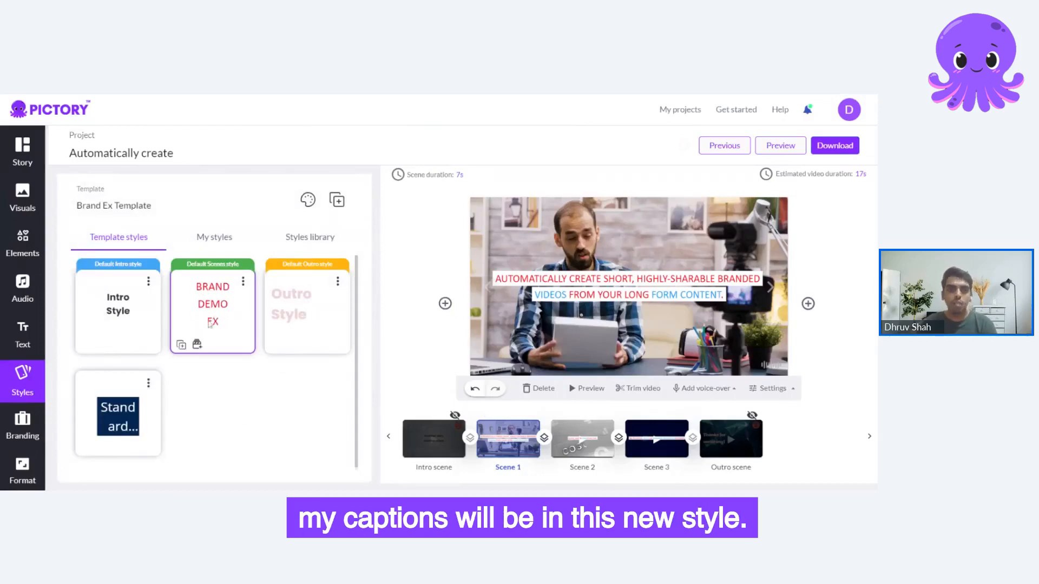
{"action": "left_click", "coordinate": [243, 281]}
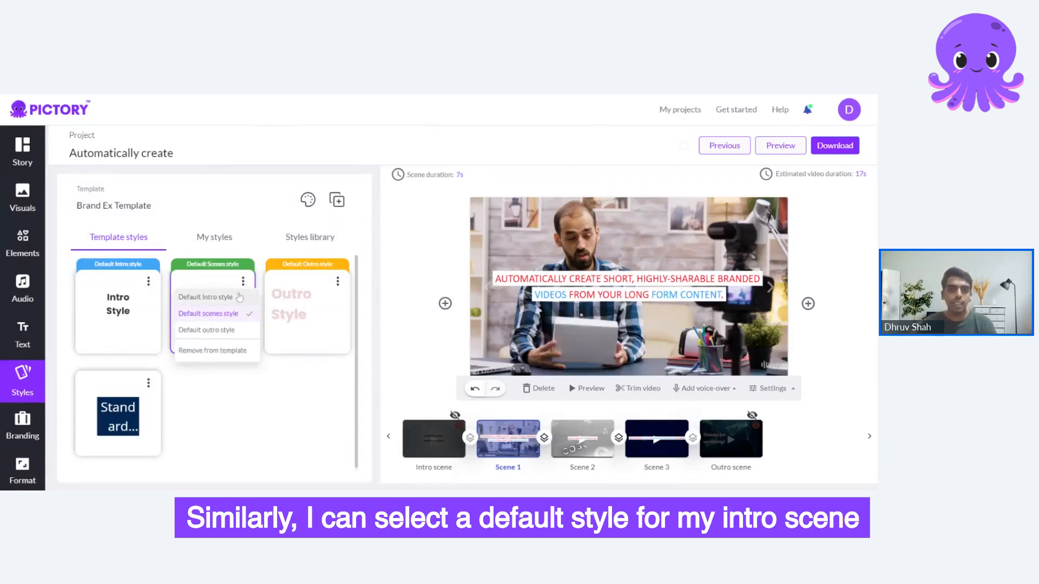
{"action": "left_click", "coordinate": [235, 331]}
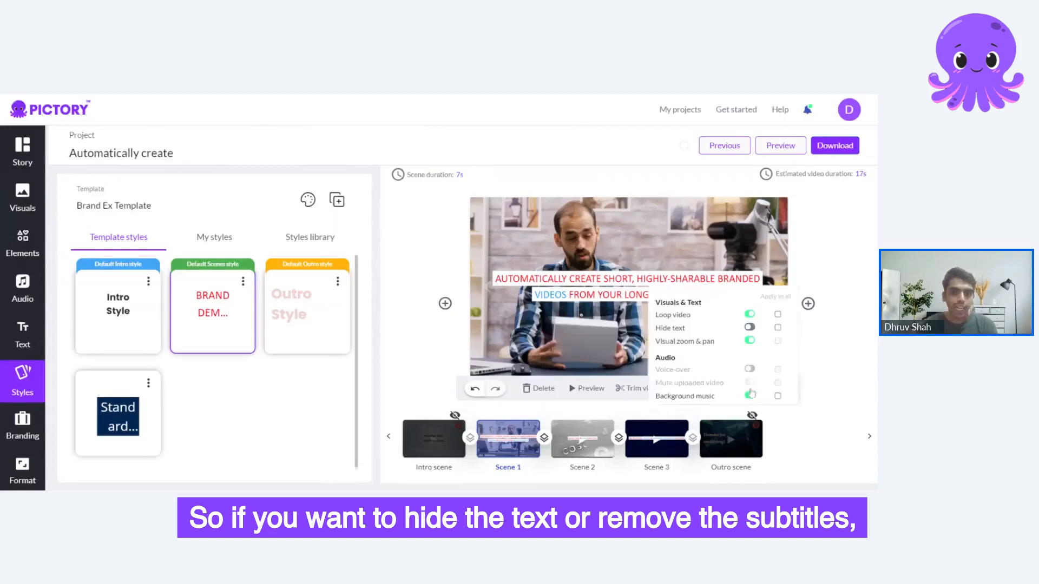
Check the Hide text option in the Scene 1 visual and text settings, leaving the captions shown.
{"action": "left_click", "coordinate": [771, 388]}
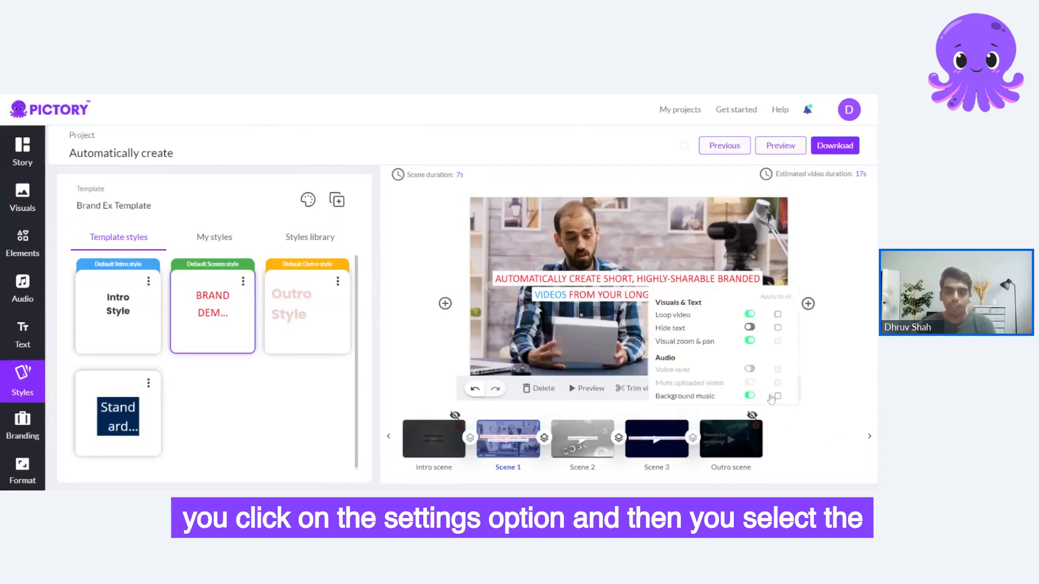
{"action": "left_click", "coordinate": [750, 328]}
{"action": "left_click", "coordinate": [750, 328]}
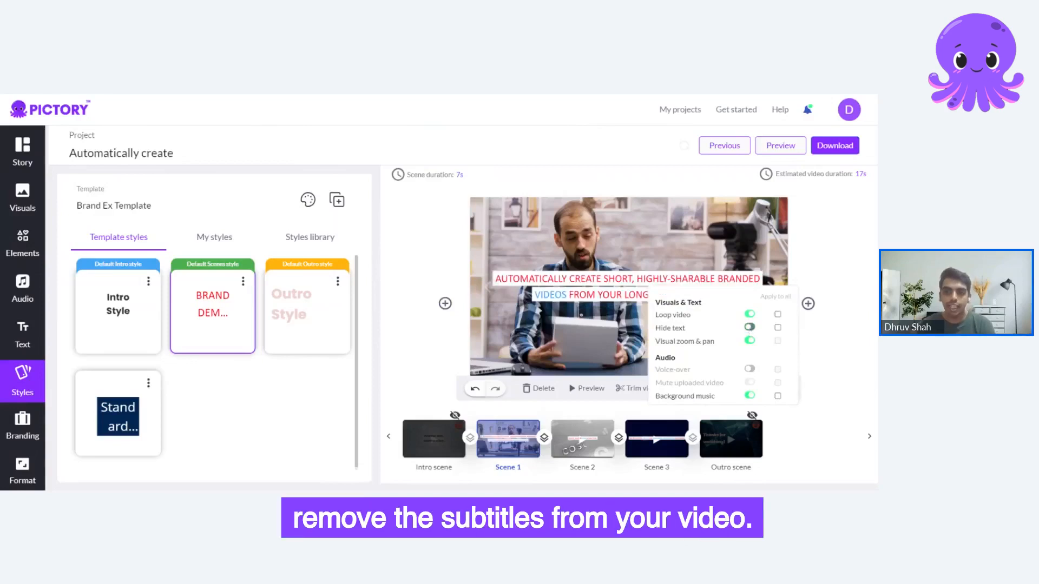
{"action": "left_click", "coordinate": [379, 401]}
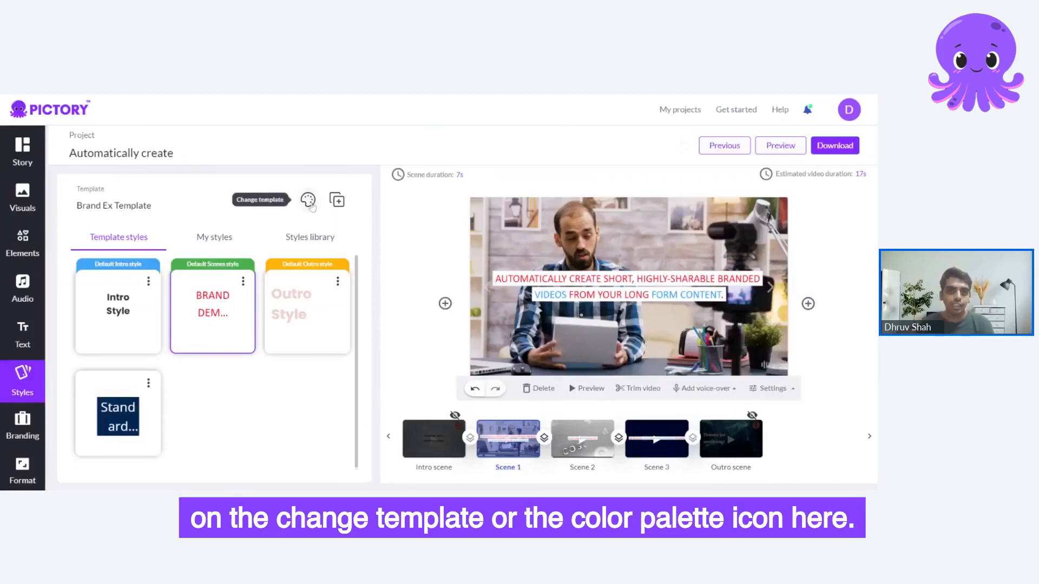
Review the saved custom templates and the options available for Brand Ex Template and Brand 1 Template.
{"action": "left_click", "coordinate": [308, 200]}
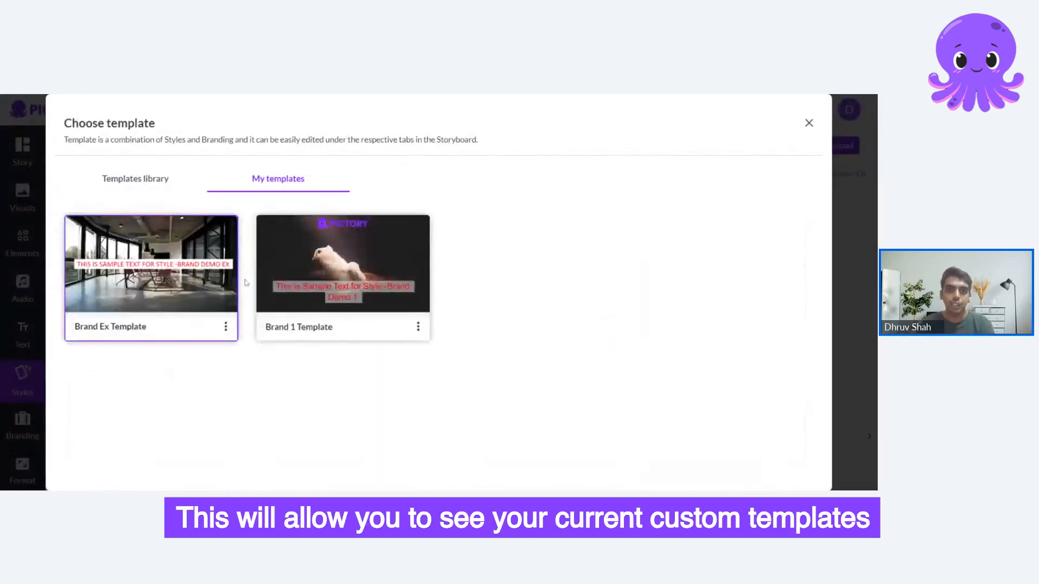
{"action": "left_click", "coordinate": [226, 326]}
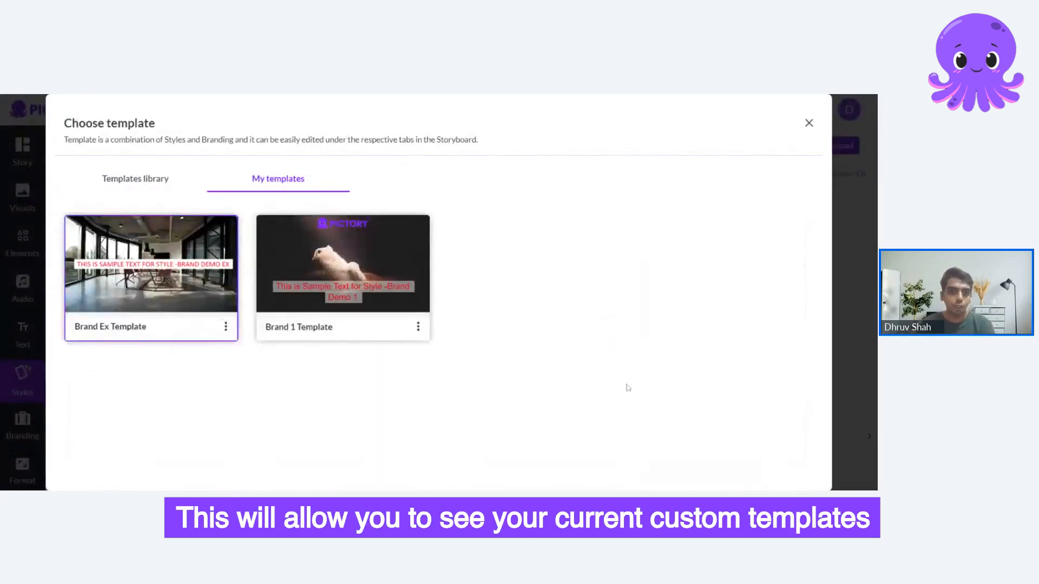
{"action": "left_click", "coordinate": [418, 328]}
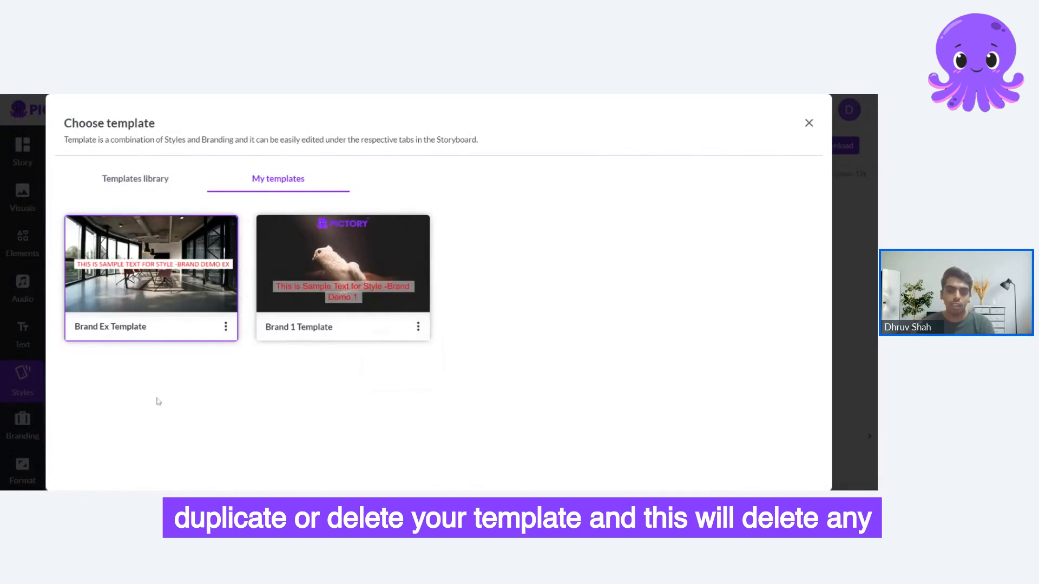
{"action": "left_click", "coordinate": [809, 123]}
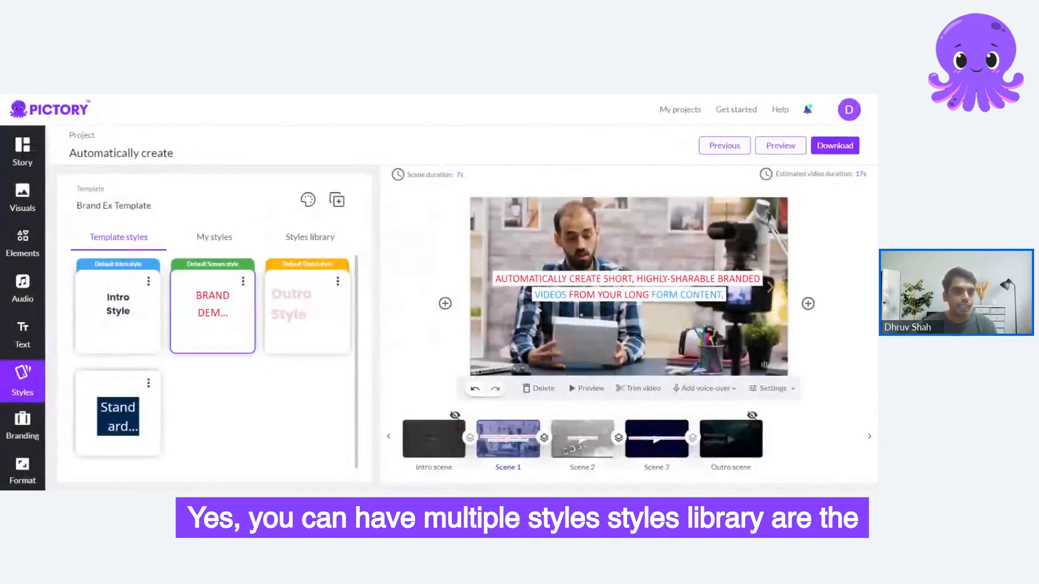
Compare the customized styles with the ready-made ones by browsing through the styles library.
{"action": "left_click", "coordinate": [294, 238]}
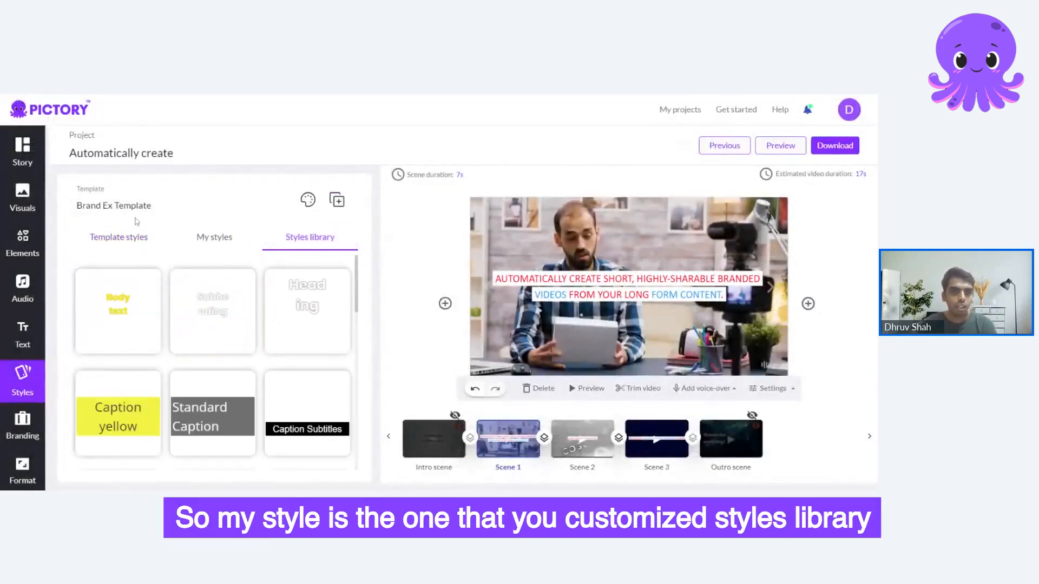
{"action": "left_click", "coordinate": [198, 238]}
{"action": "left_click", "coordinate": [301, 241]}
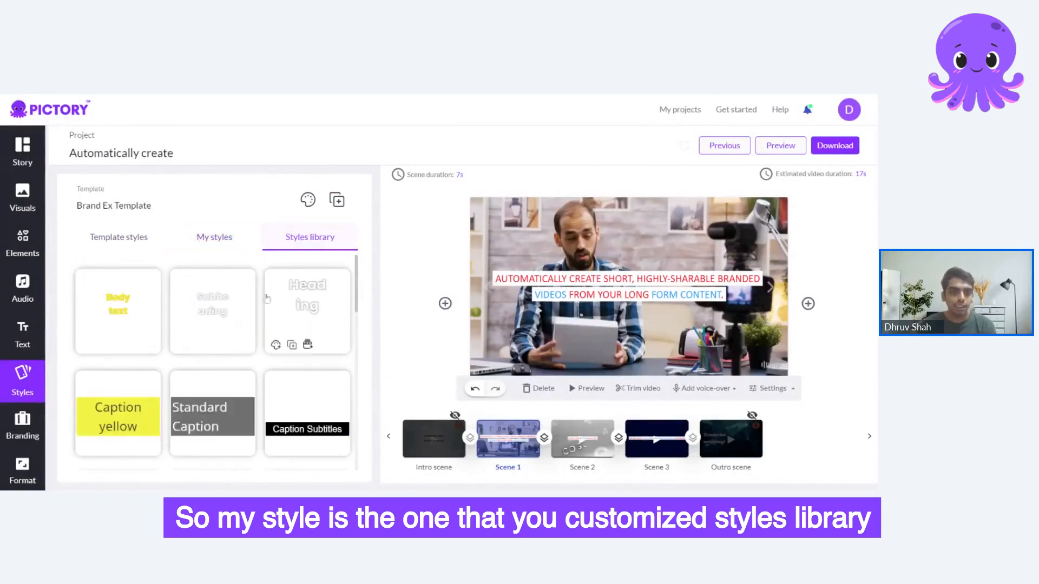
{"action": "scroll", "coordinate": [265, 323], "scroll_direction": "down", "scroll_amount": 5}
{"action": "scroll", "coordinate": [265, 324], "scroll_direction": "down", "scroll_amount": 10}
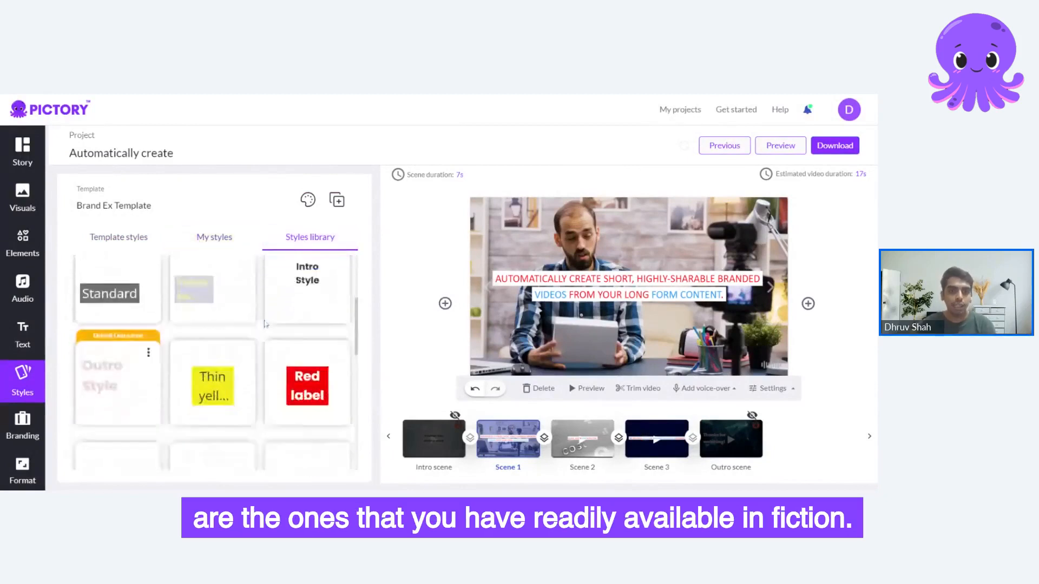
{"action": "scroll", "coordinate": [261, 323], "scroll_direction": "down", "scroll_amount": 5}
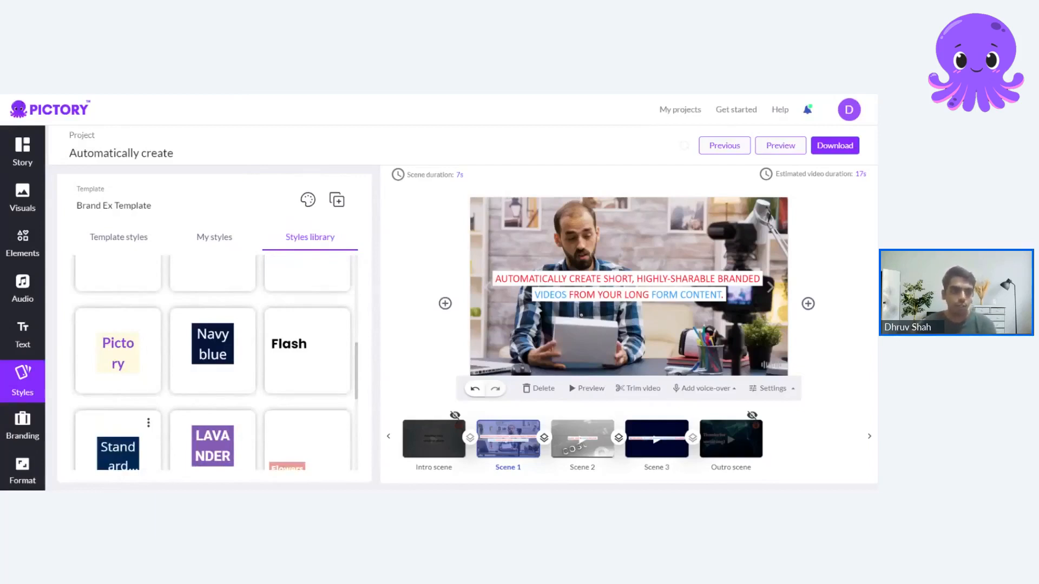
Enable the intro and outro scenes in the template's branding and upload a custom river canyon clip as the intro visual.
{"action": "left_click", "coordinate": [22, 424]}
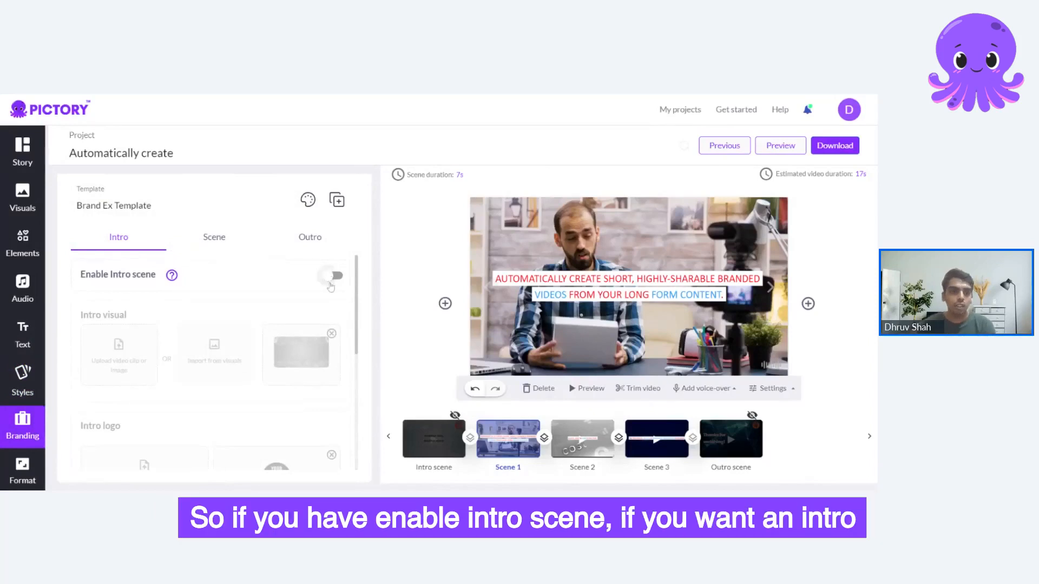
{"action": "left_click", "coordinate": [319, 278]}
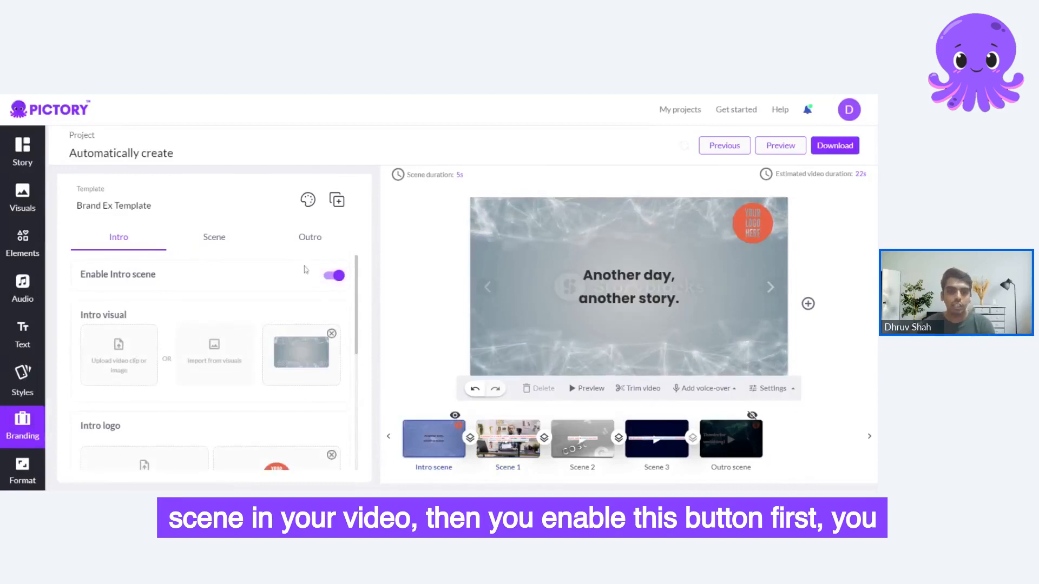
{"action": "left_click", "coordinate": [309, 238]}
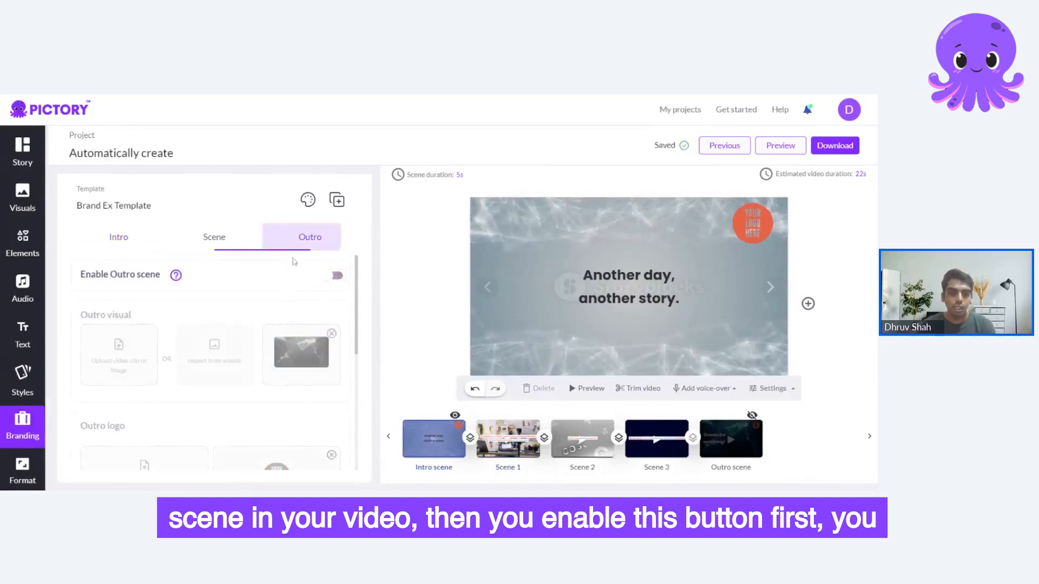
{"action": "left_click", "coordinate": [331, 276]}
{"action": "left_click", "coordinate": [119, 237]}
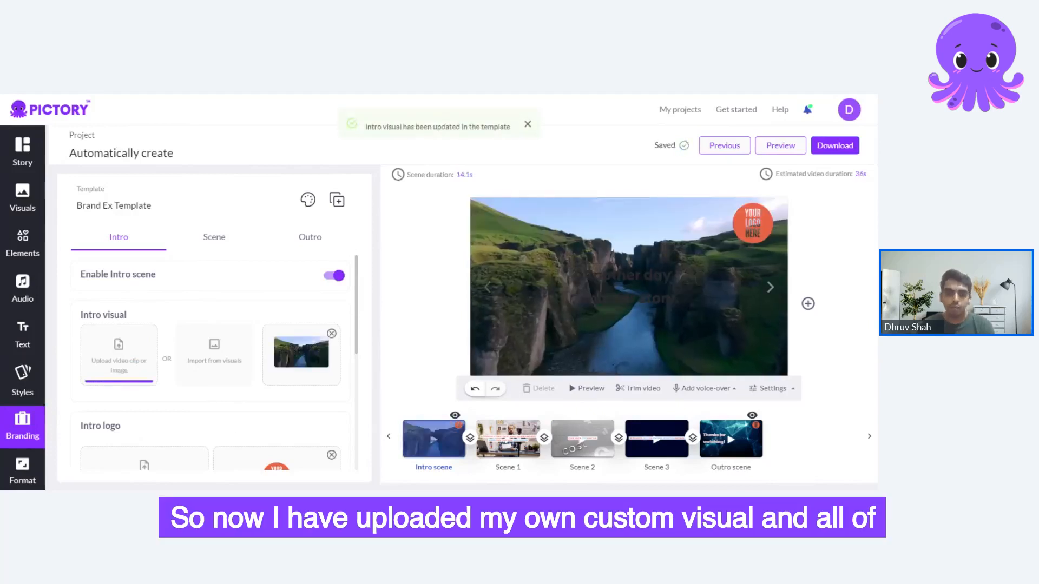
Replace the placeholder intro logo with an uploaded Pictory logo.
{"action": "scroll", "coordinate": [273, 318], "scroll_direction": "down", "scroll_amount": 1}
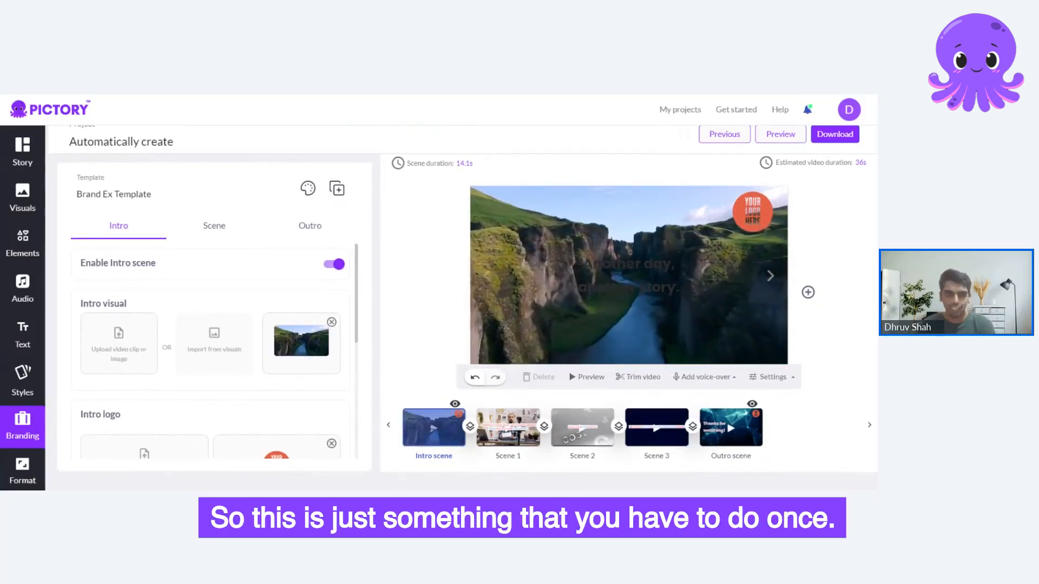
{"action": "scroll", "coordinate": [264, 321], "scroll_direction": "down", "scroll_amount": 1}
{"action": "scroll", "coordinate": [264, 320], "scroll_direction": "down", "scroll_amount": 1}
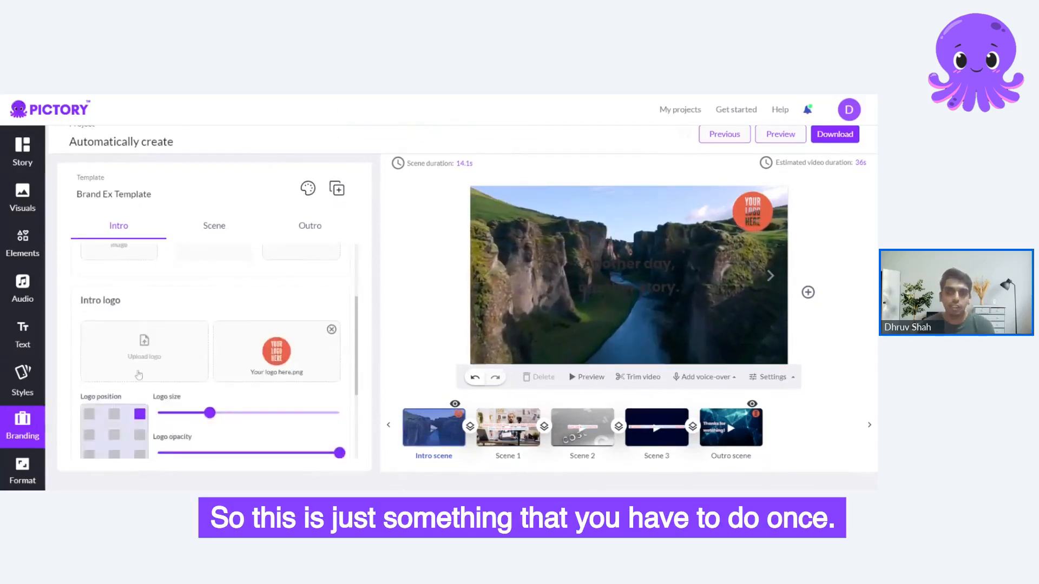
{"action": "scroll", "coordinate": [147, 319], "scroll_direction": "down", "scroll_amount": 1}
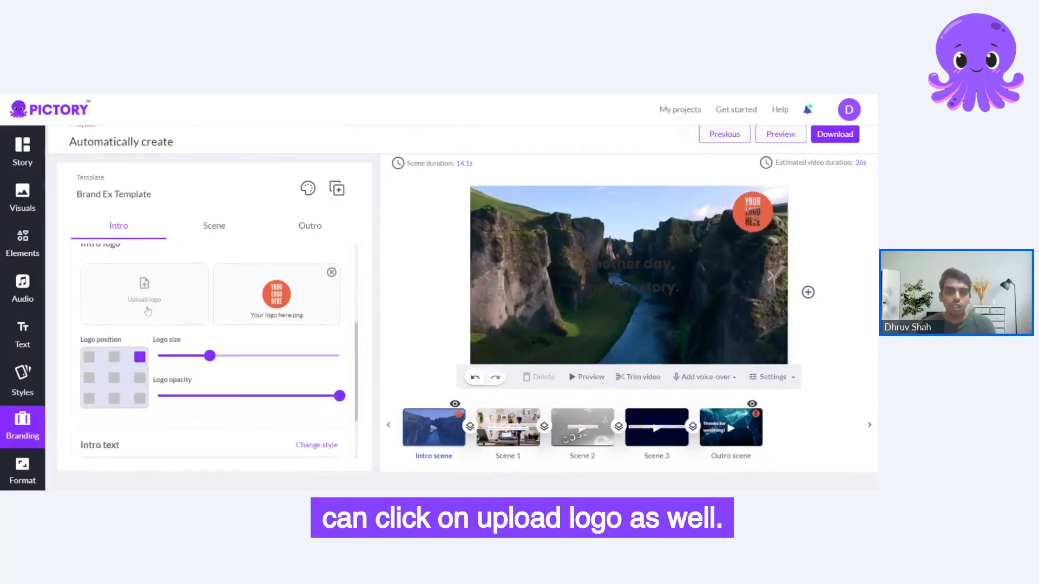
{"action": "left_click", "coordinate": [147, 311]}
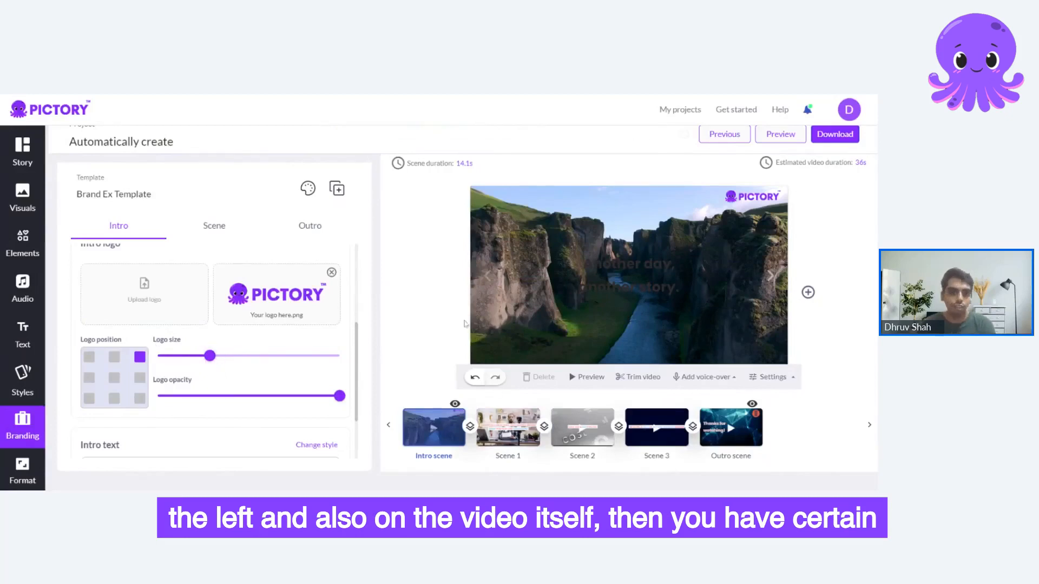
Place the intro logo at the top centre of the video, enlarge it and slightly lower its opacity.
{"action": "left_click", "coordinate": [115, 358]}
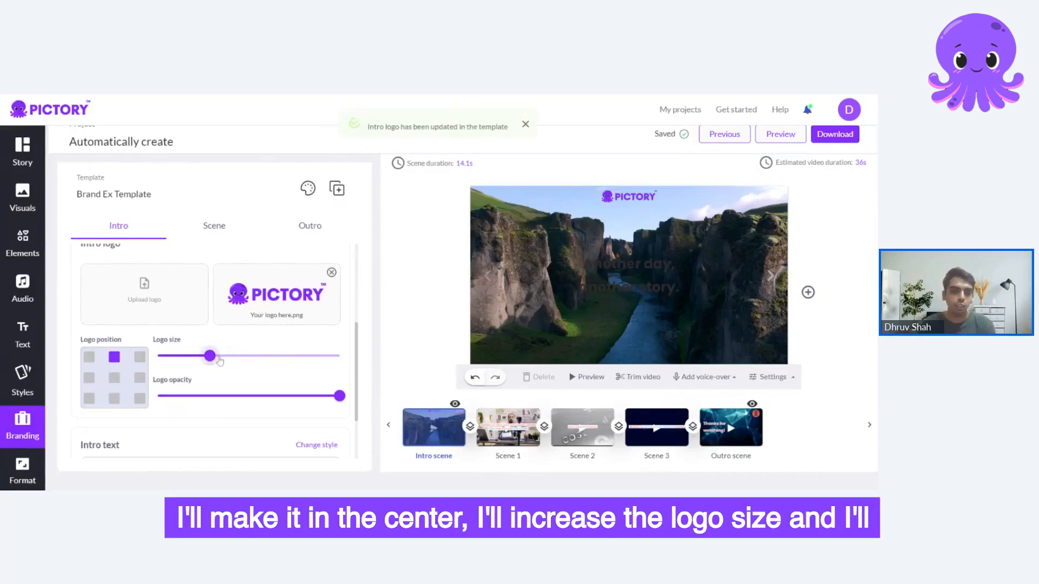
{"action": "left_click_drag", "start_coordinate": [211, 357], "coordinate": [292, 353]}
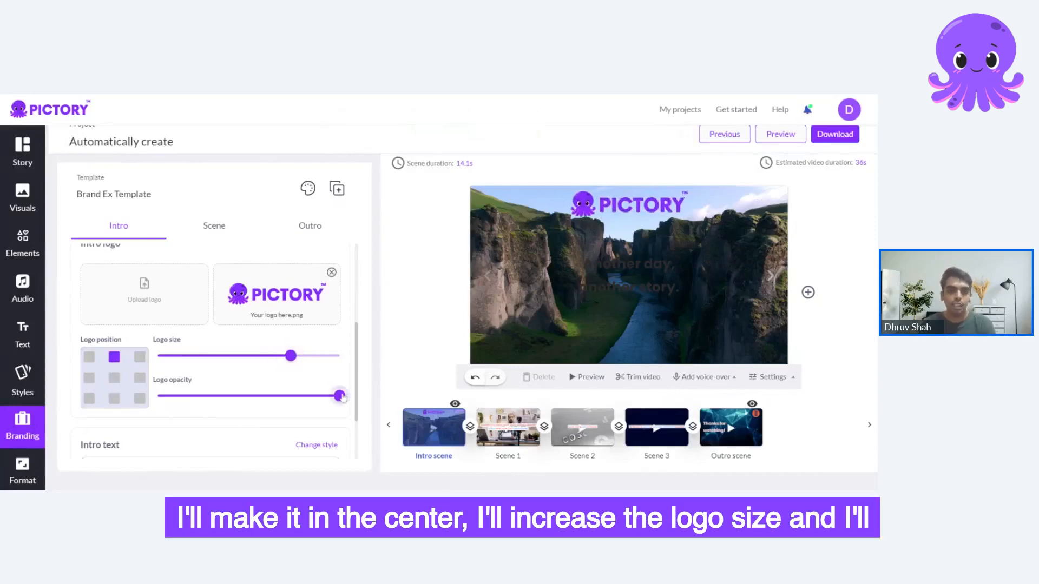
{"action": "left_click_drag", "start_coordinate": [339, 396], "coordinate": [308, 398]}
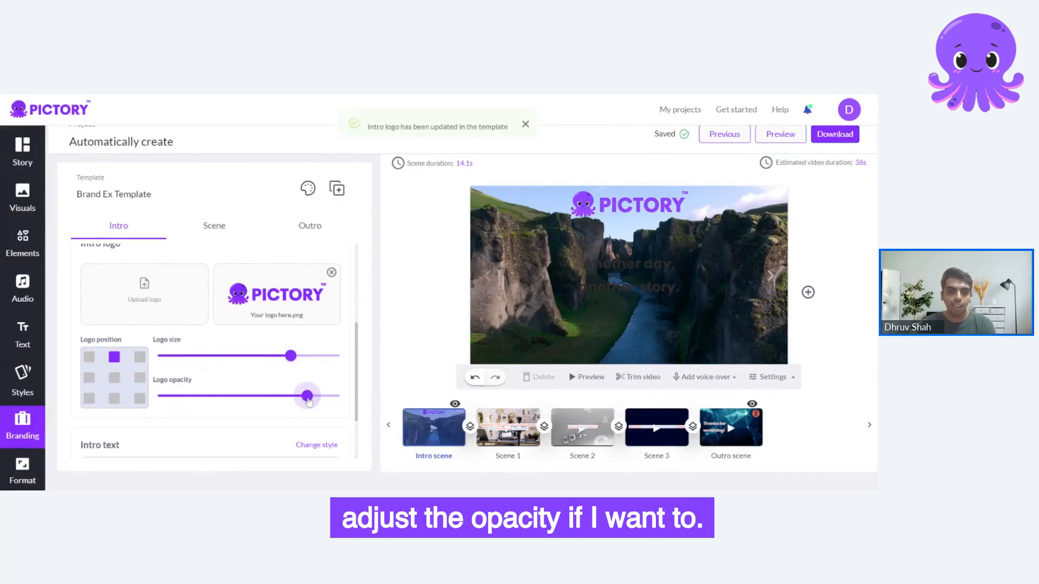
{"action": "scroll", "coordinate": [255, 330], "scroll_direction": "down", "scroll_amount": 1}
{"action": "scroll", "coordinate": [255, 330], "scroll_direction": "up", "scroll_amount": 1}
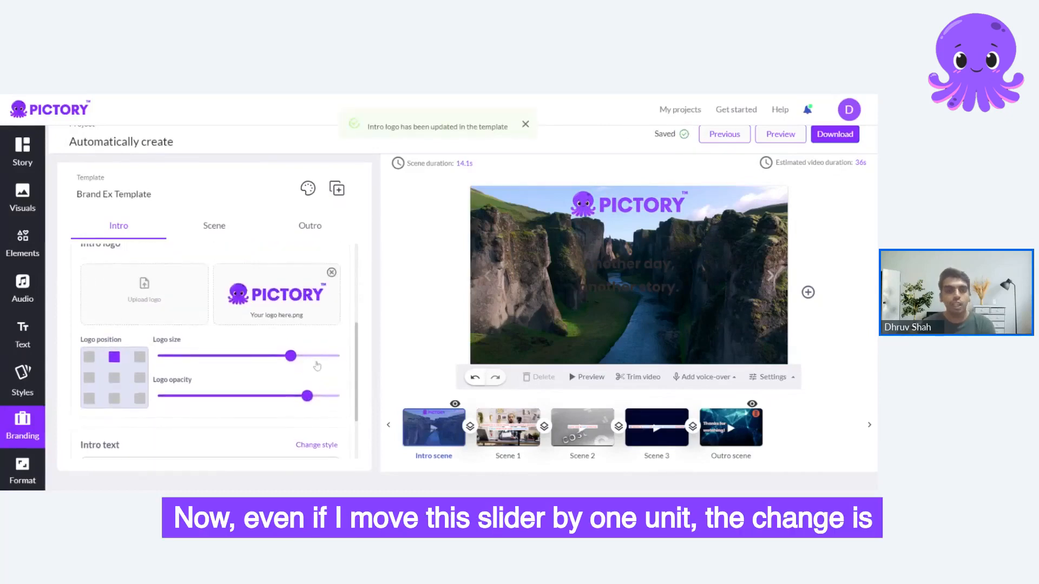
Fine-tune the intro logo's size so it is slightly smaller.
{"action": "left_click_drag", "start_coordinate": [291, 355], "coordinate": [281, 357]}
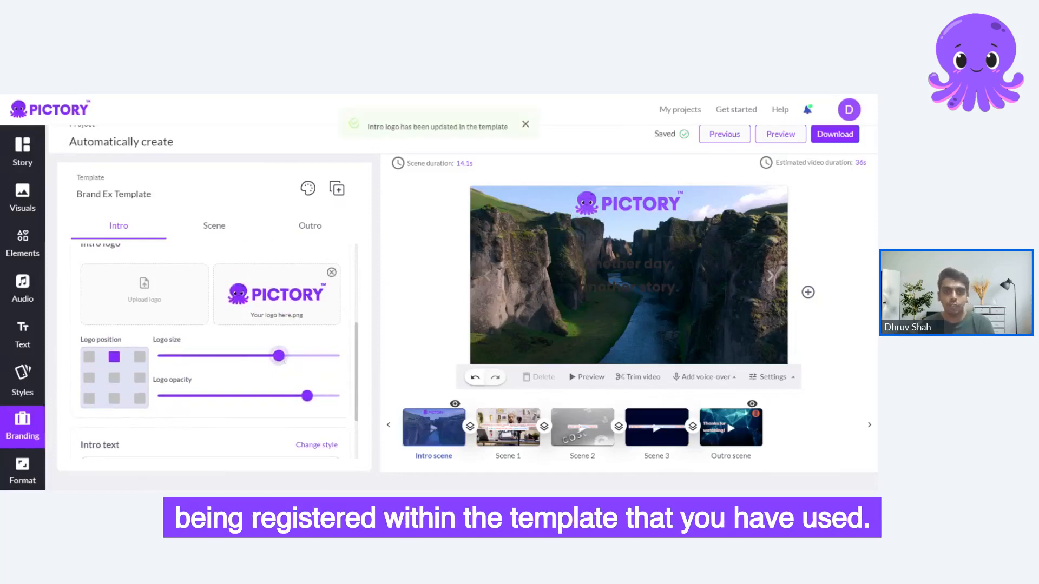
{"action": "left_click_drag", "start_coordinate": [278, 355], "coordinate": [286, 357]}
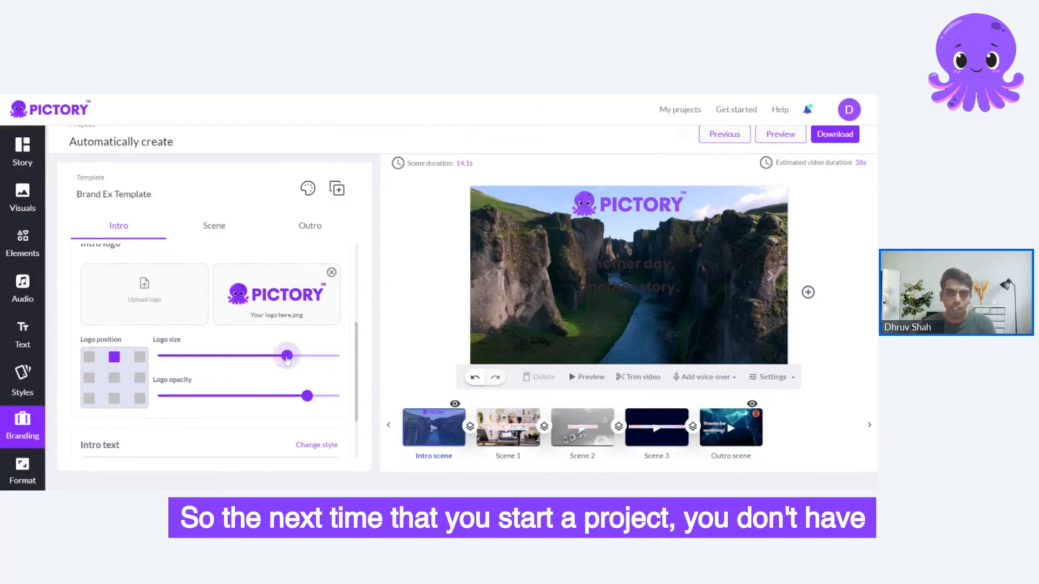
{"action": "left_click", "coordinate": [280, 357]}
{"action": "left_click", "coordinate": [289, 367]}
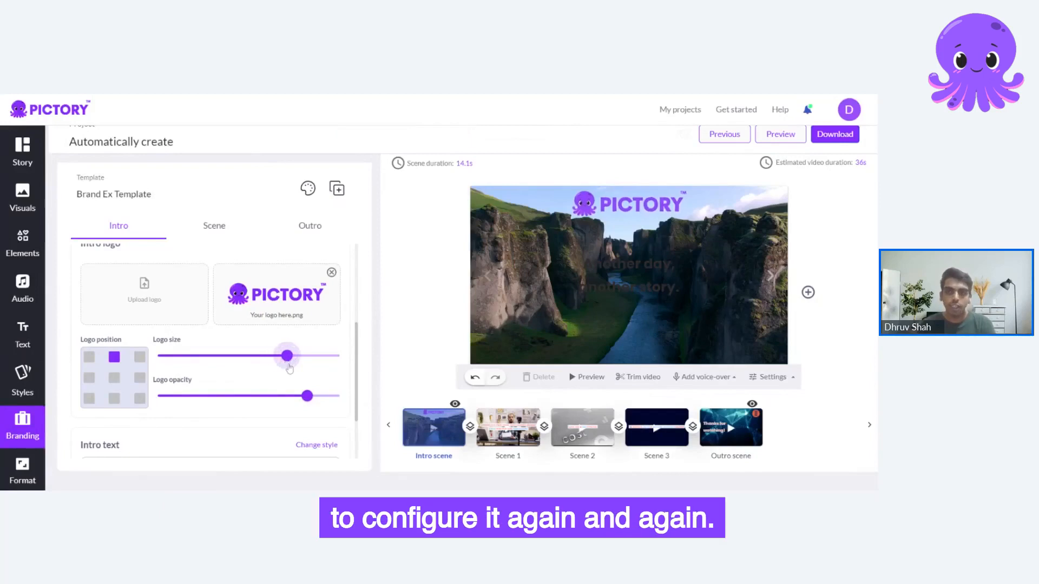
{"action": "left_click_drag", "start_coordinate": [287, 372], "coordinate": [279, 364]}
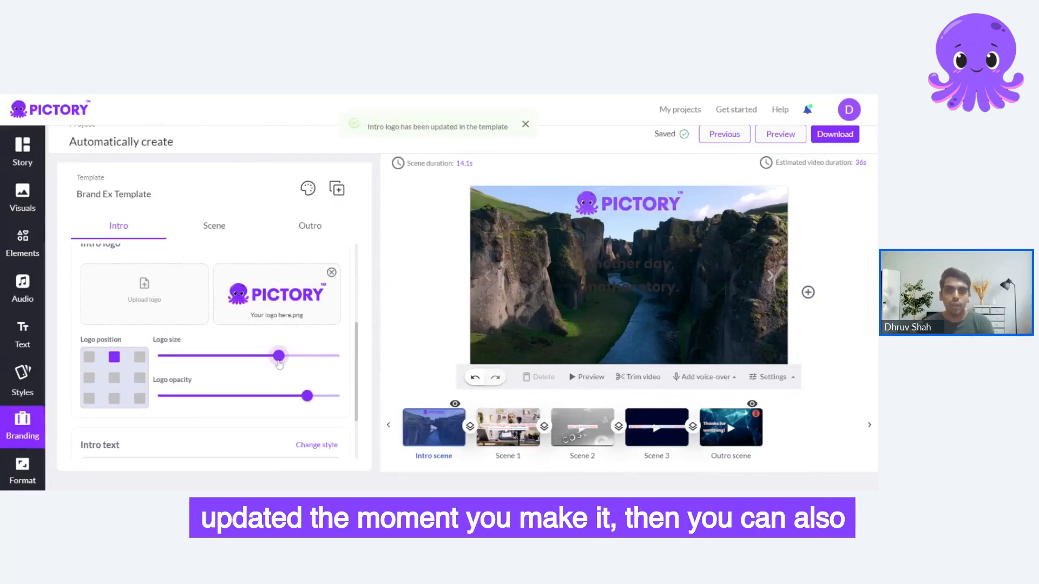
Change the intro text to "Welcome to the webinar" and apply the Outro Style to it.
{"action": "scroll", "coordinate": [280, 352], "scroll_direction": "down", "scroll_amount": 3}
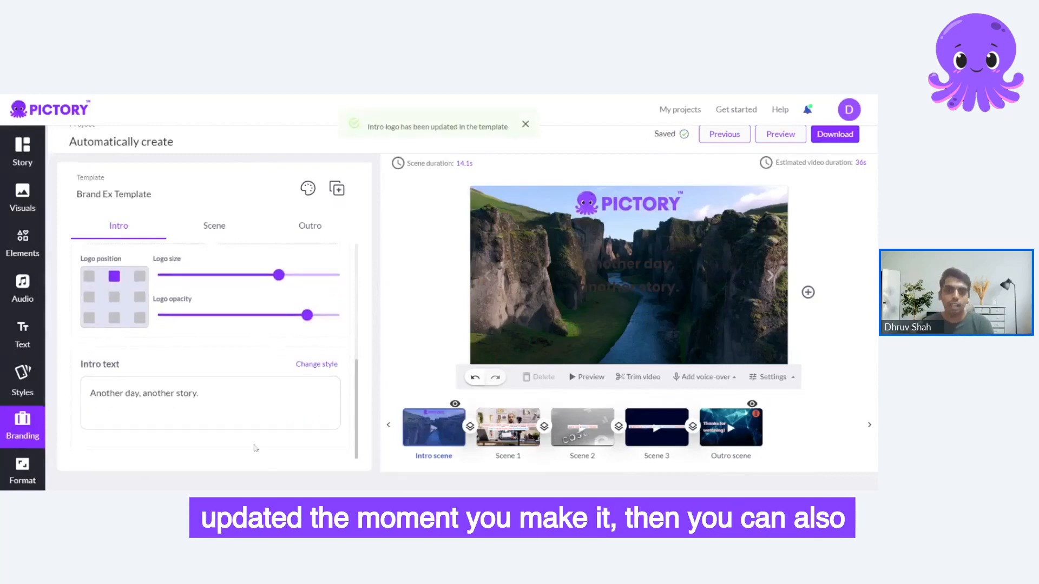
{"action": "left_click_drag", "start_coordinate": [199, 393], "coordinate": [90, 393]}
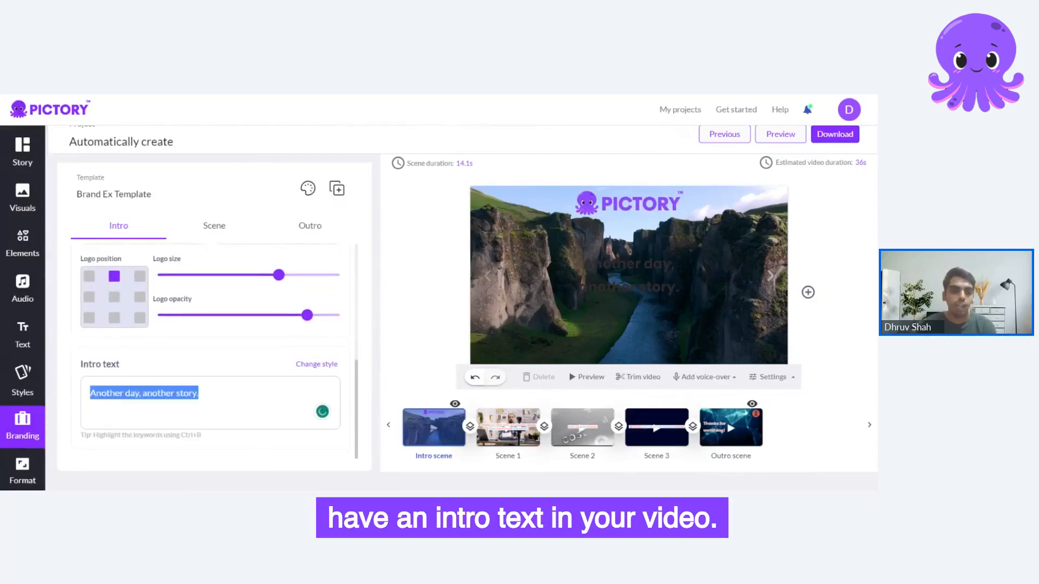
{"action": "type", "text": "Welco"}
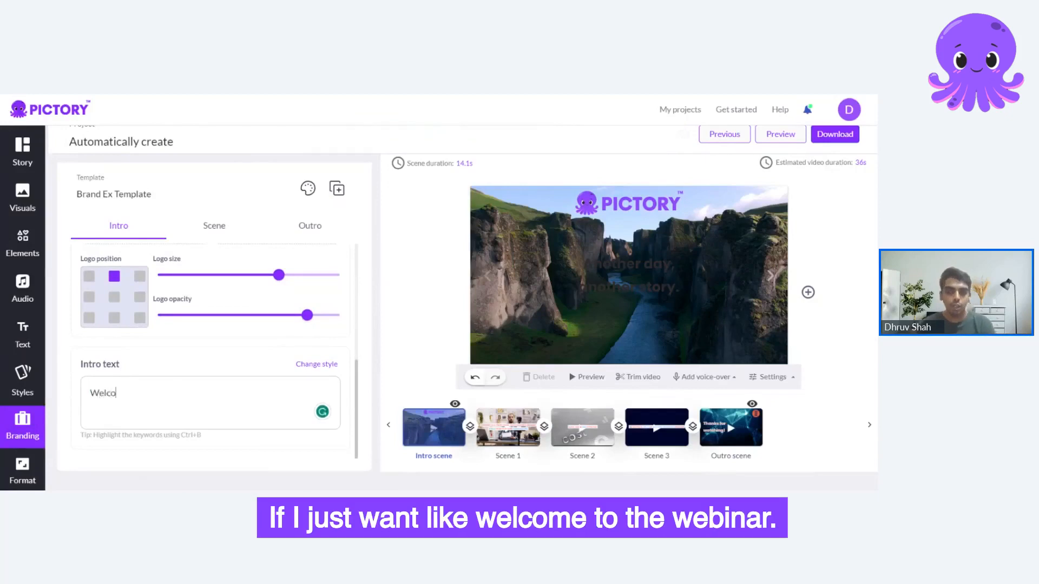
{"action": "type", "text": "me to the webinar"}
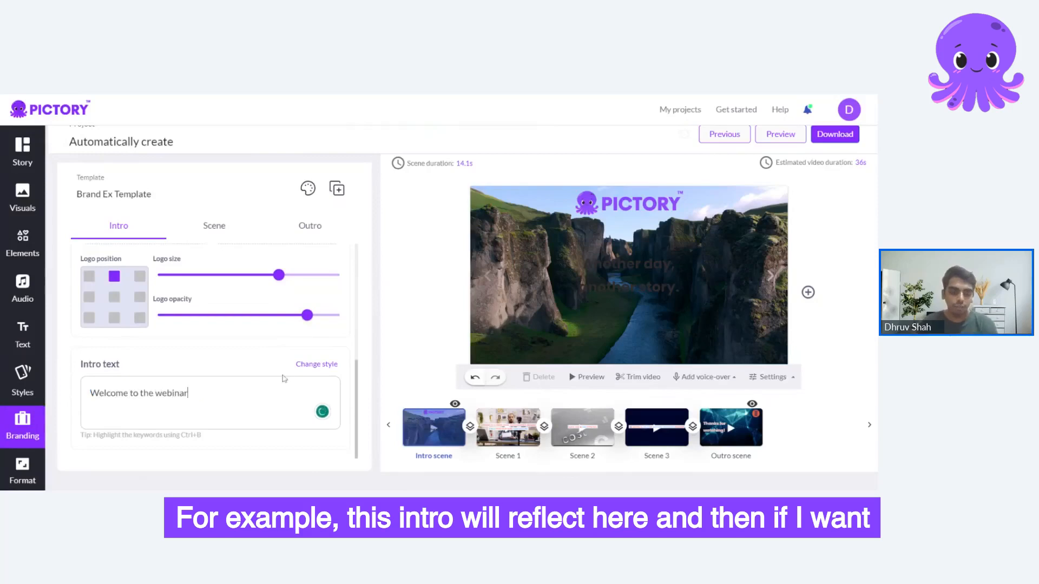
{"action": "left_click", "coordinate": [316, 364]}
{"action": "left_click", "coordinate": [319, 340]}
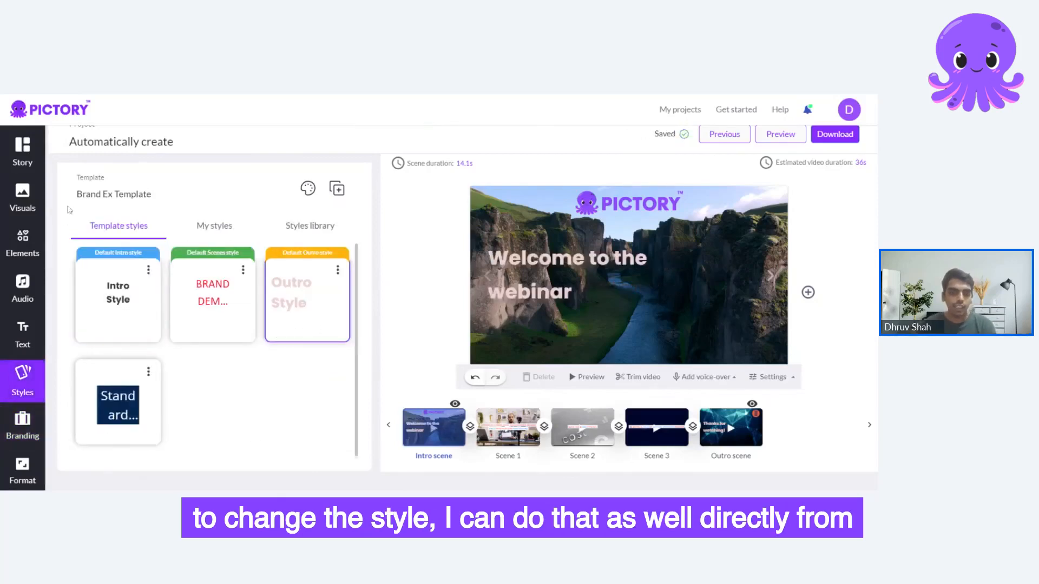
Upload the Pictory logo file logo-new-font-TM (1).png as the scene logo in the template's branding.
{"action": "left_click", "coordinate": [41, 417]}
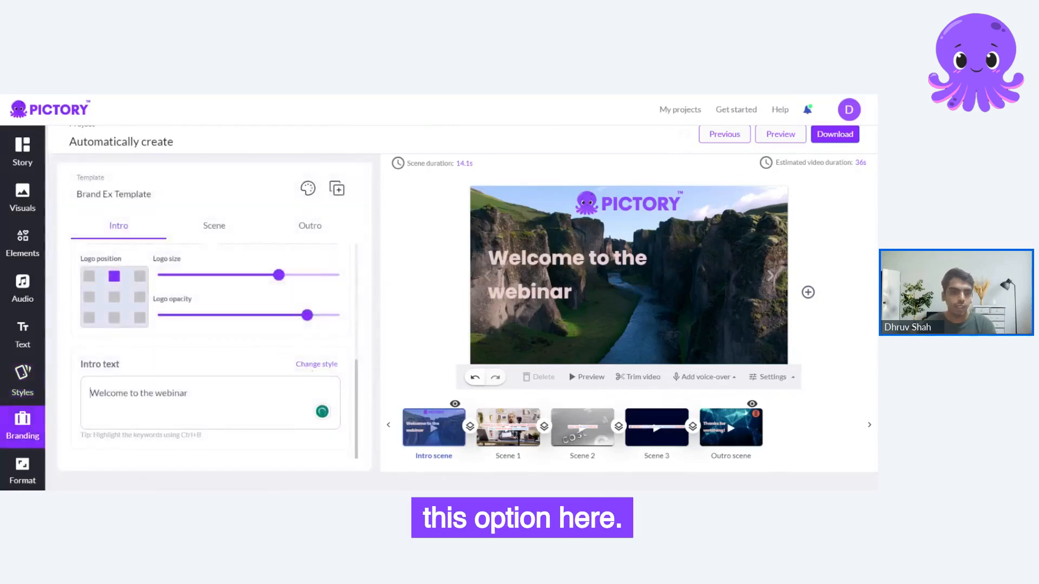
{"action": "left_click", "coordinate": [223, 226]}
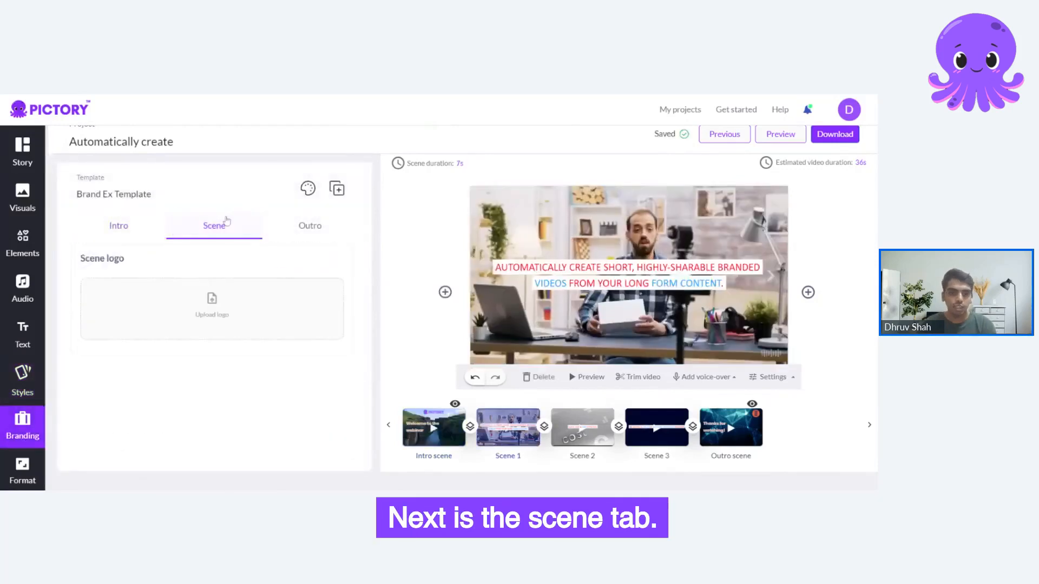
{"action": "left_click", "coordinate": [217, 336]}
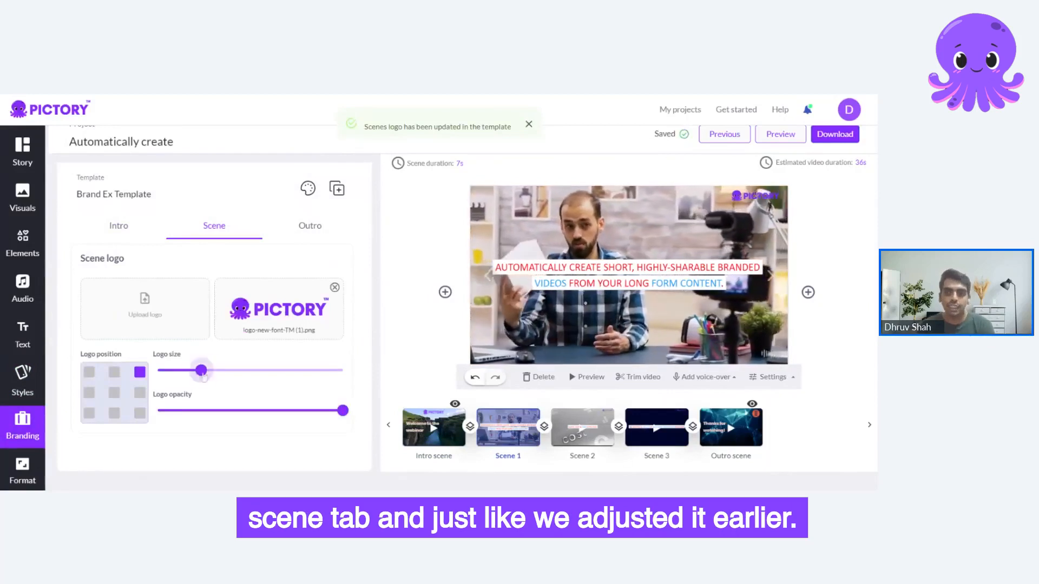
Enlarge the scene logo, place it at the top centre of the video and slightly lower its opacity.
{"action": "left_click_drag", "start_coordinate": [190, 370], "coordinate": [252, 370]}
{"action": "left_click", "coordinate": [89, 373]}
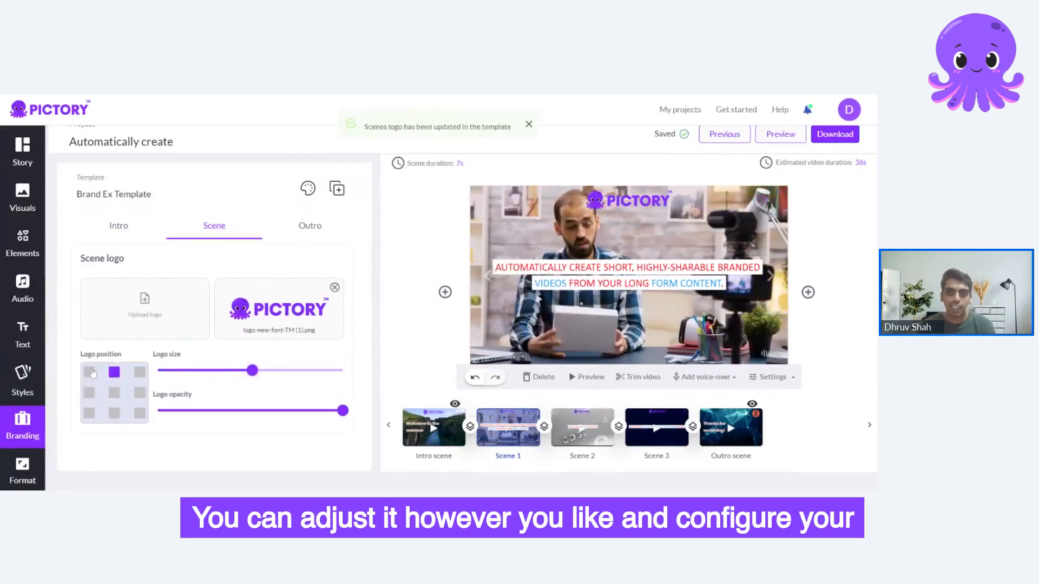
{"action": "left_click", "coordinate": [114, 374]}
{"action": "left_click_drag", "start_coordinate": [295, 410], "coordinate": [319, 414]}
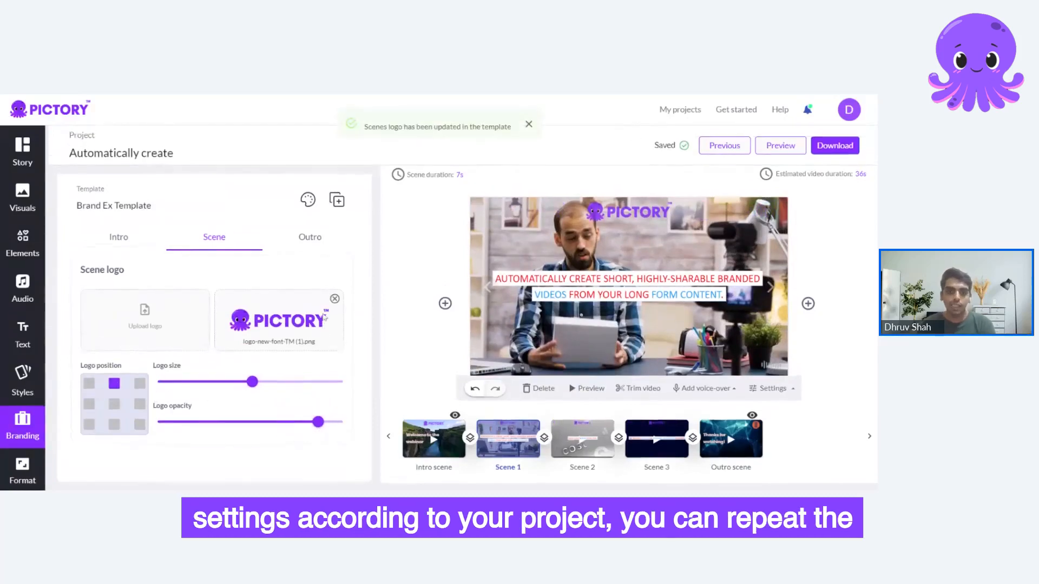
Look over the outro and intro branding settings, the template styles and the styles library.
{"action": "left_click", "coordinate": [324, 243]}
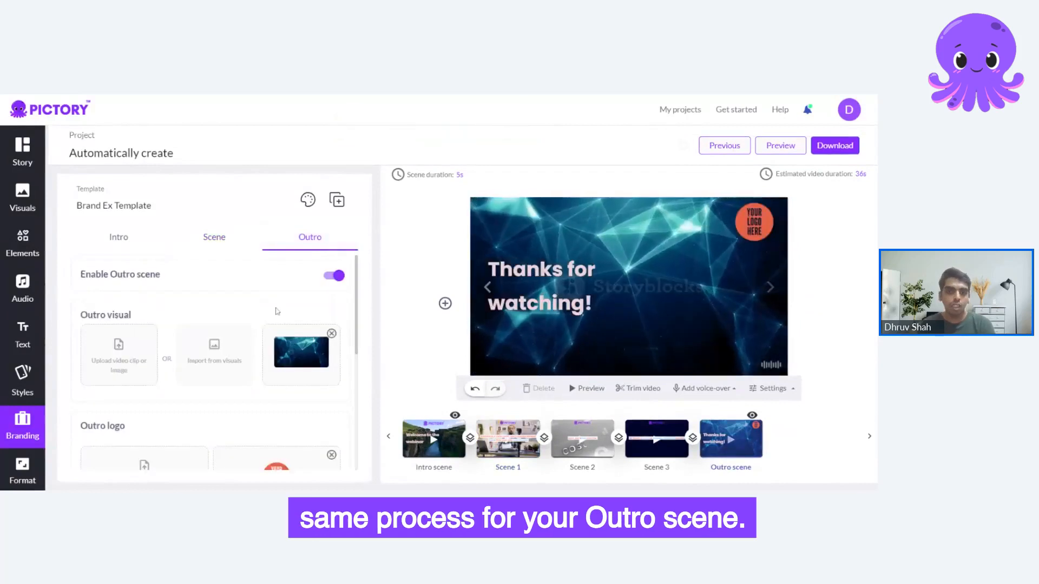
{"action": "scroll", "coordinate": [273, 314], "scroll_direction": "down", "scroll_amount": 5}
{"action": "scroll", "coordinate": [272, 328], "scroll_direction": "up", "scroll_amount": 5}
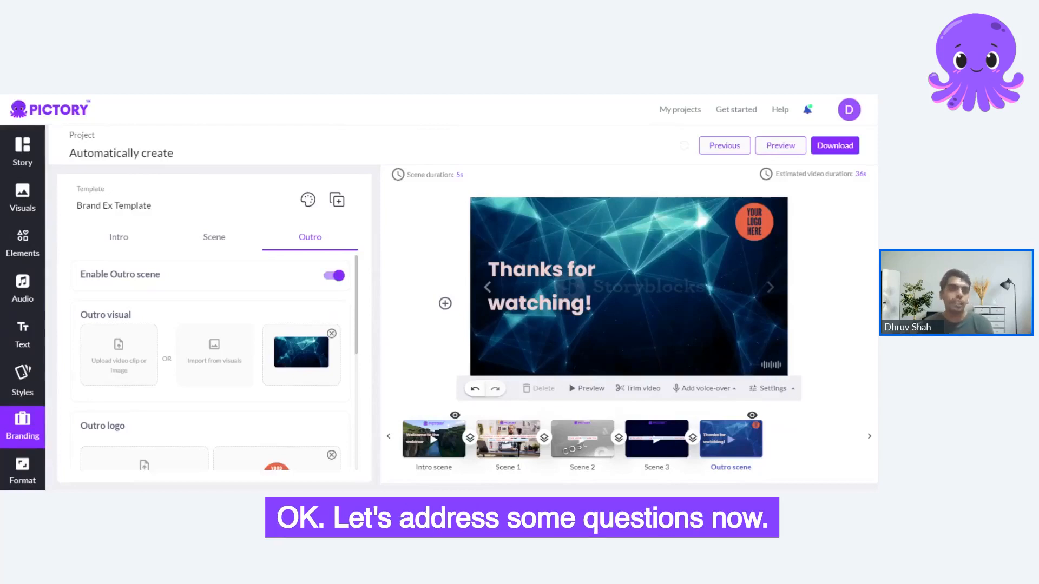
{"action": "scroll", "coordinate": [143, 338], "scroll_direction": "down", "scroll_amount": 1}
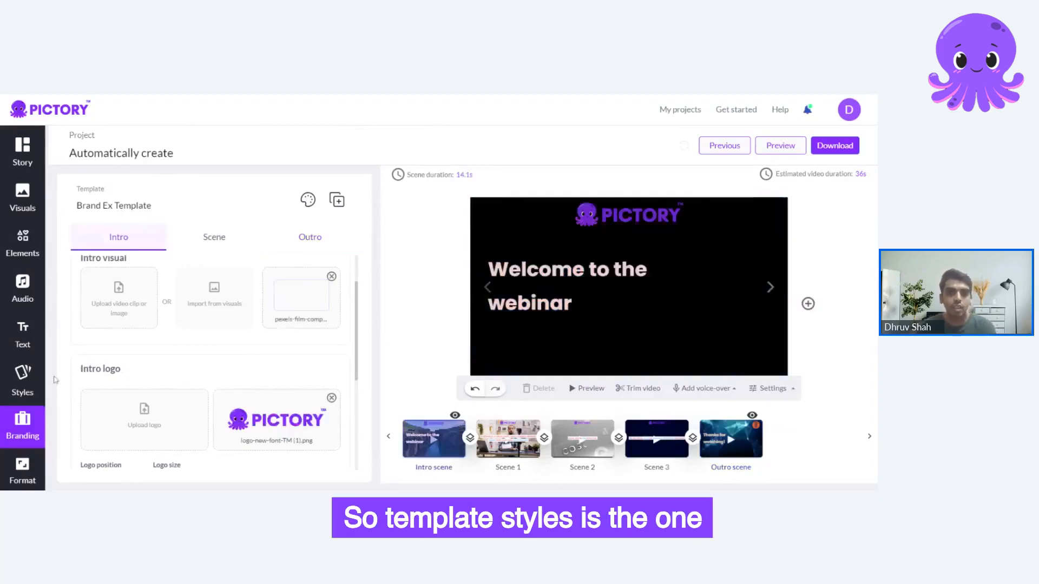
{"action": "left_click", "coordinate": [23, 382]}
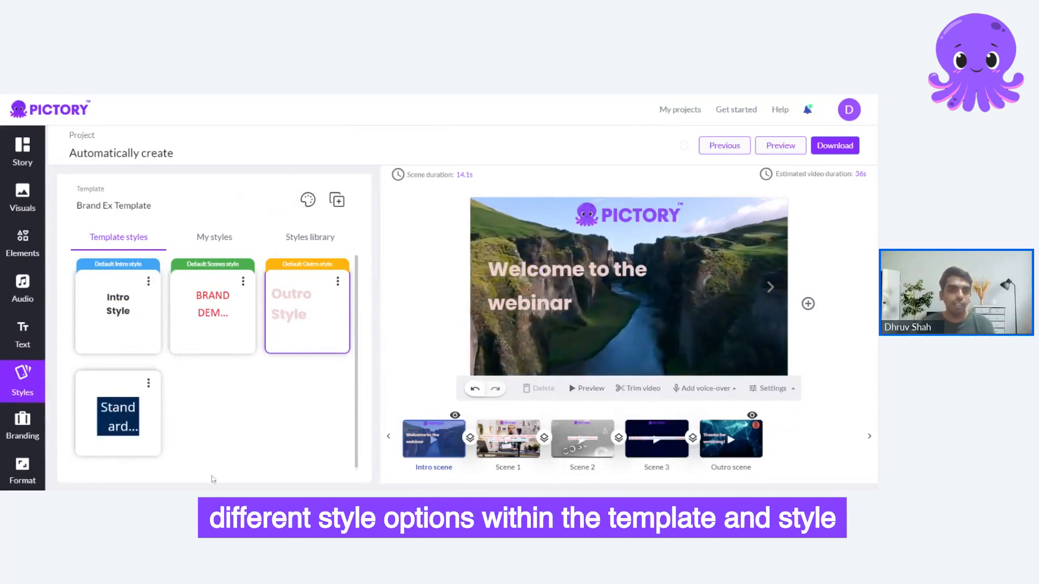
{"action": "left_click", "coordinate": [316, 248]}
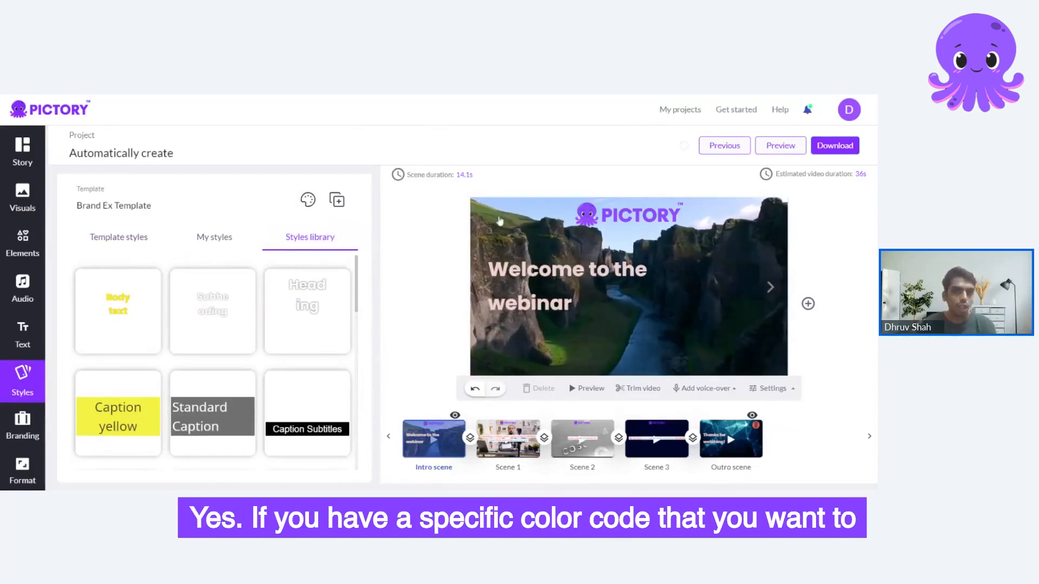
Examine the text, background and highlight colour options for Scene 1's caption.
{"action": "left_click", "coordinate": [508, 438]}
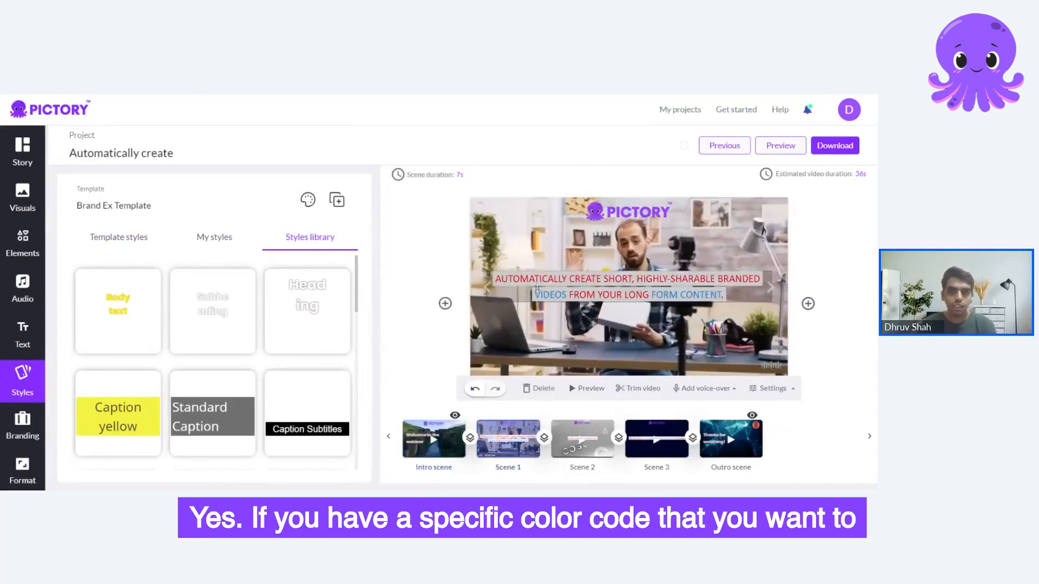
{"action": "left_click", "coordinate": [537, 289]}
{"action": "left_click", "coordinate": [588, 178]}
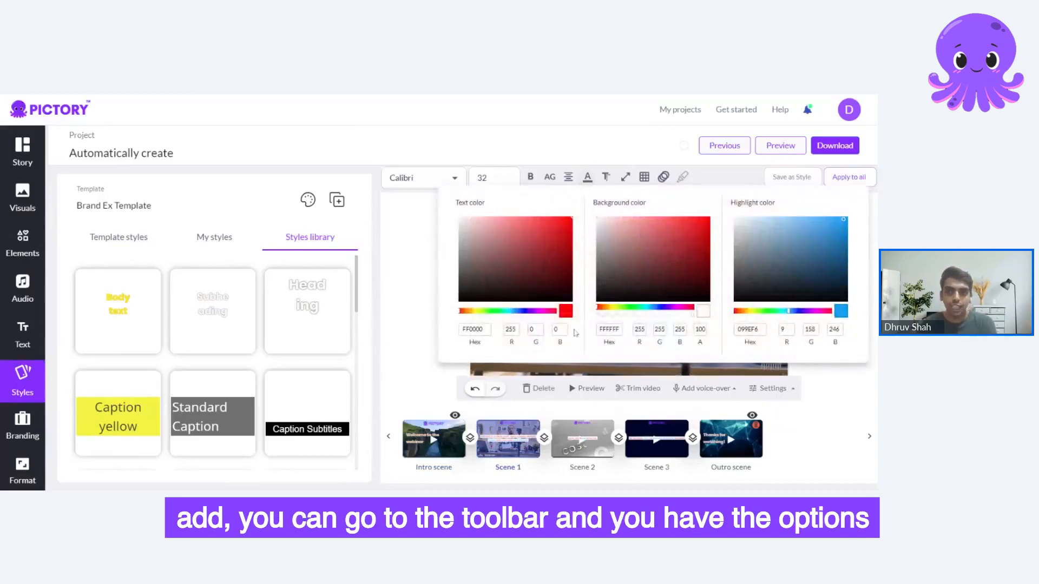
{"action": "left_click", "coordinate": [580, 374]}
{"action": "left_click", "coordinate": [587, 184]}
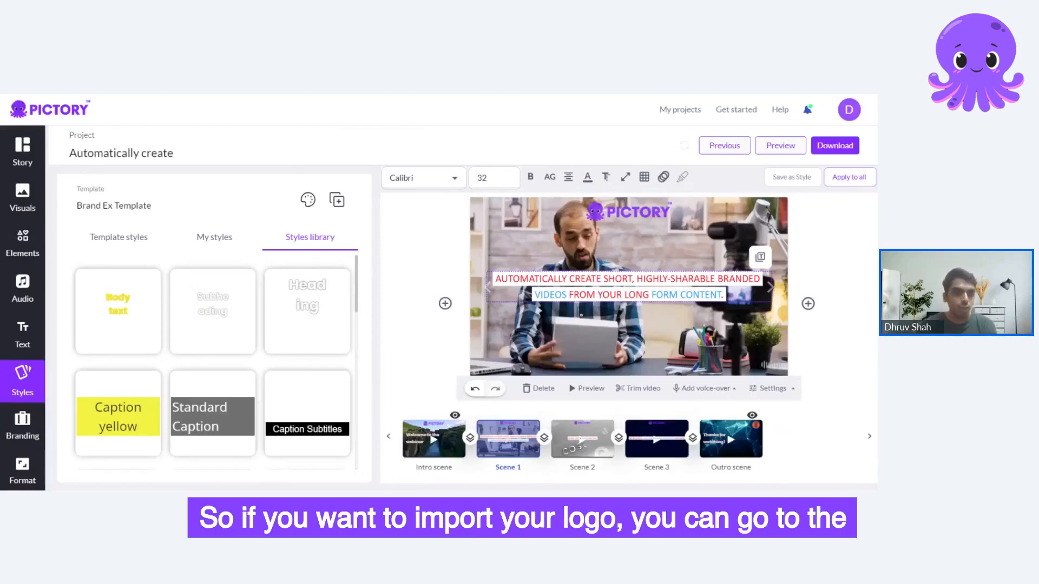
Review the intro and scene logo settings in the branding and check how the logo appears on Scenes 2 and 3.
{"action": "left_click", "coordinate": [22, 426]}
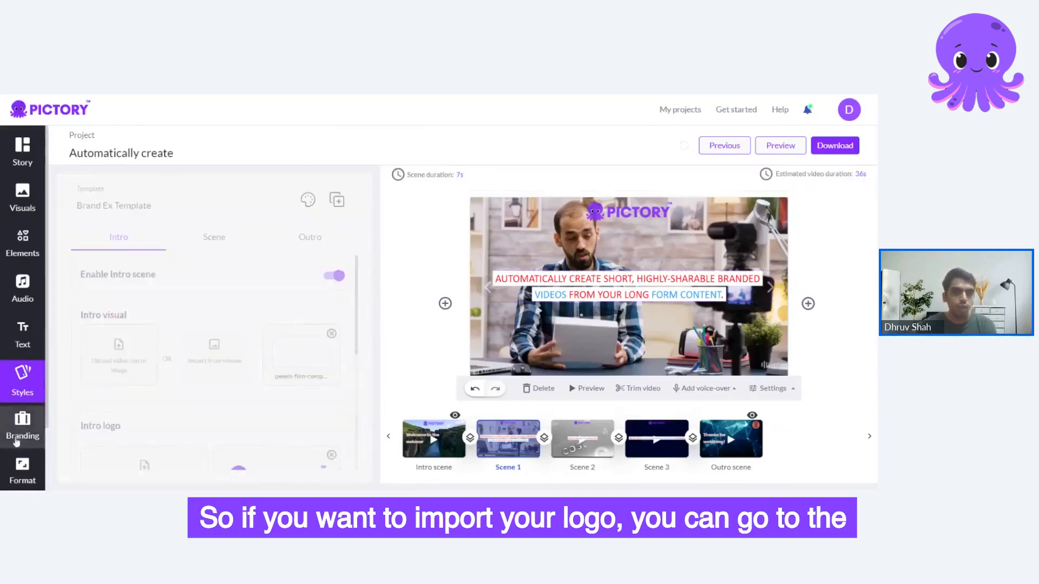
{"action": "scroll", "coordinate": [167, 295], "scroll_direction": "up", "scroll_amount": 4}
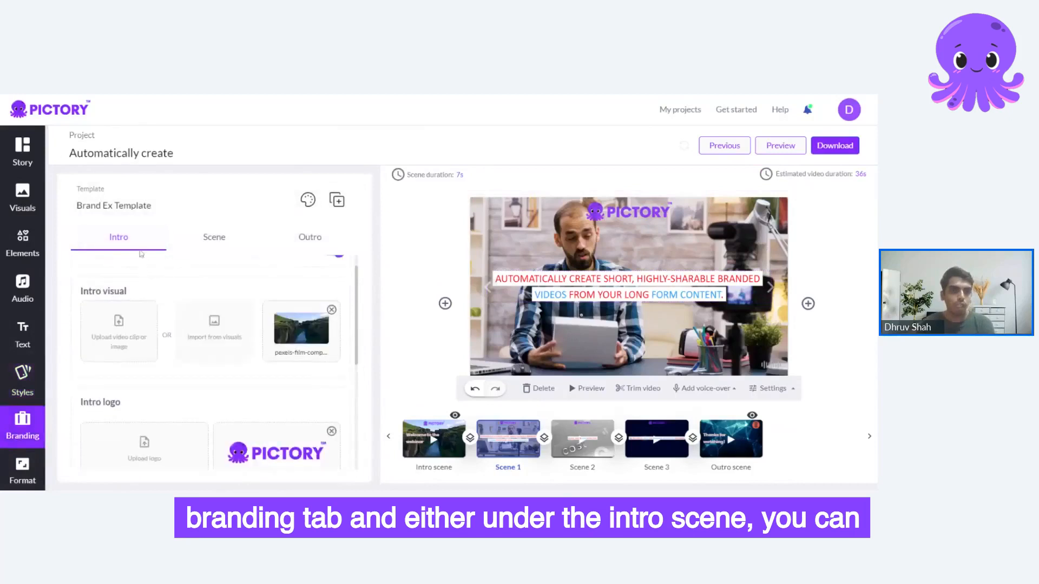
{"action": "scroll", "coordinate": [234, 414], "scroll_direction": "down", "scroll_amount": 4}
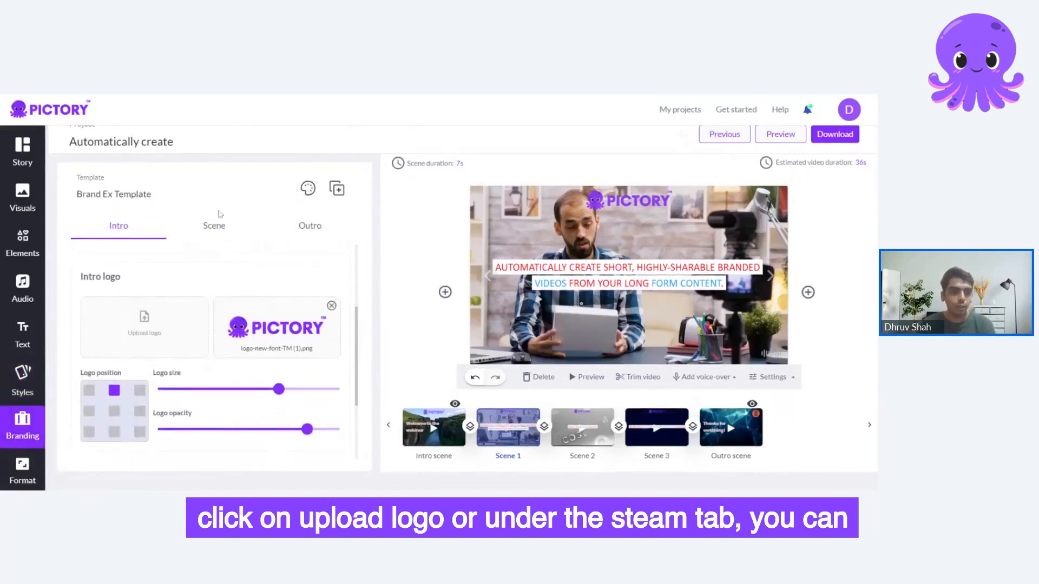
{"action": "left_click", "coordinate": [215, 226]}
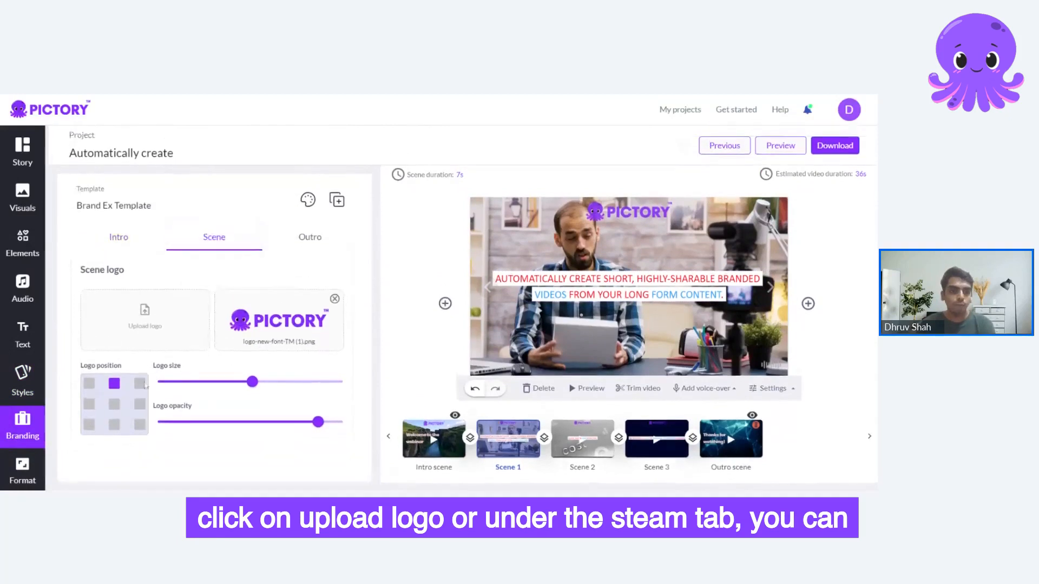
{"action": "scroll", "coordinate": [246, 103], "scroll_direction": "up", "scroll_amount": 1}
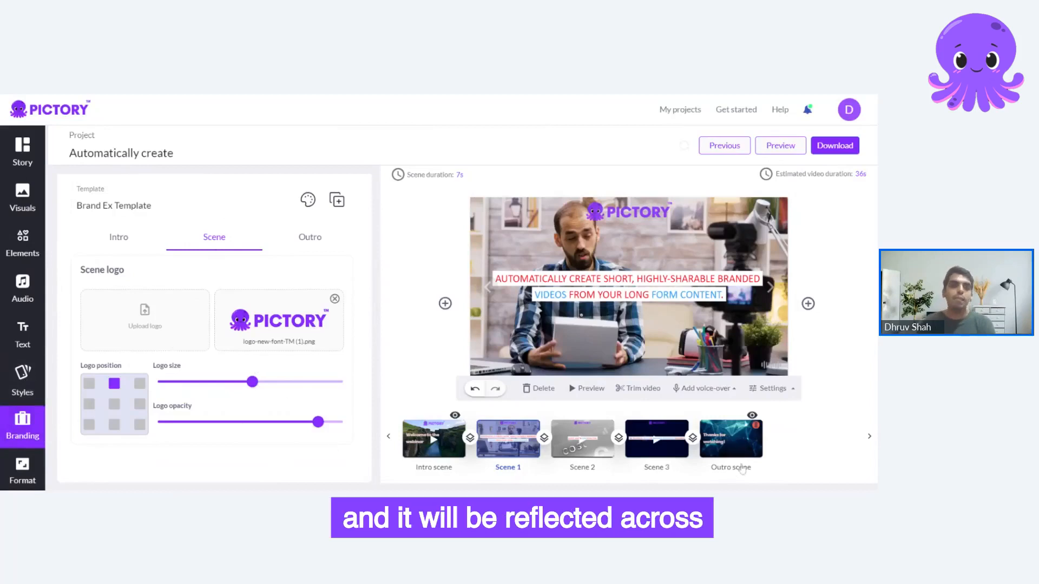
{"action": "left_click", "coordinate": [582, 438]}
{"action": "left_click", "coordinate": [654, 443]}
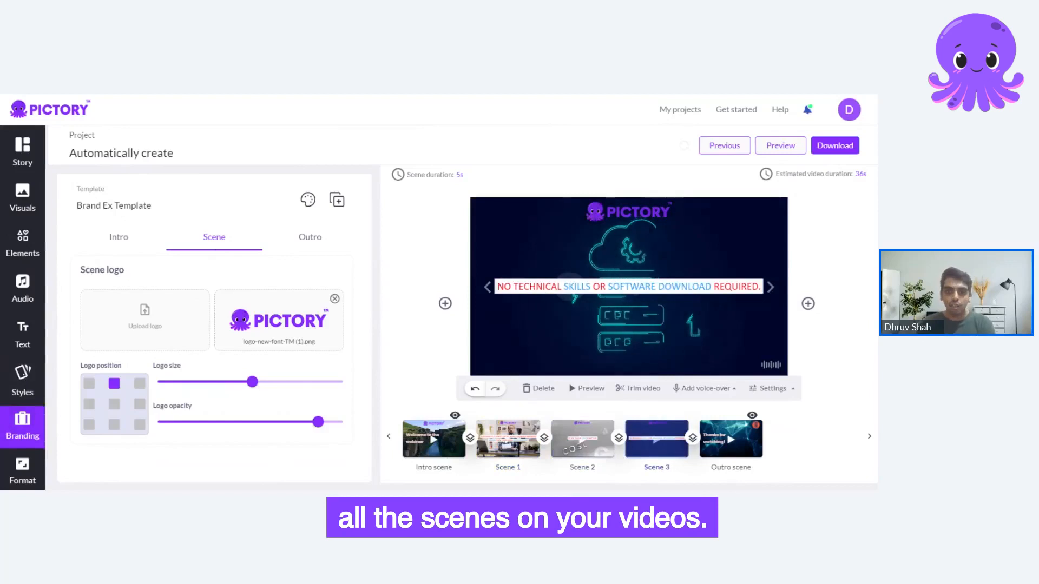
Pick a more muted red as the text colour of Scene 3's caption.
{"action": "left_click", "coordinate": [609, 288]}
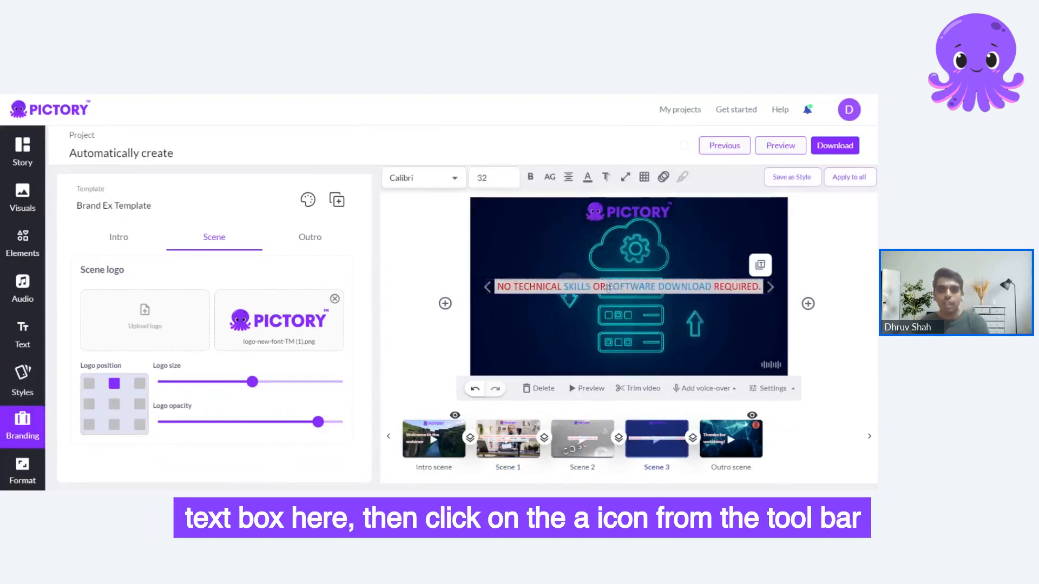
{"action": "left_click", "coordinate": [590, 179]}
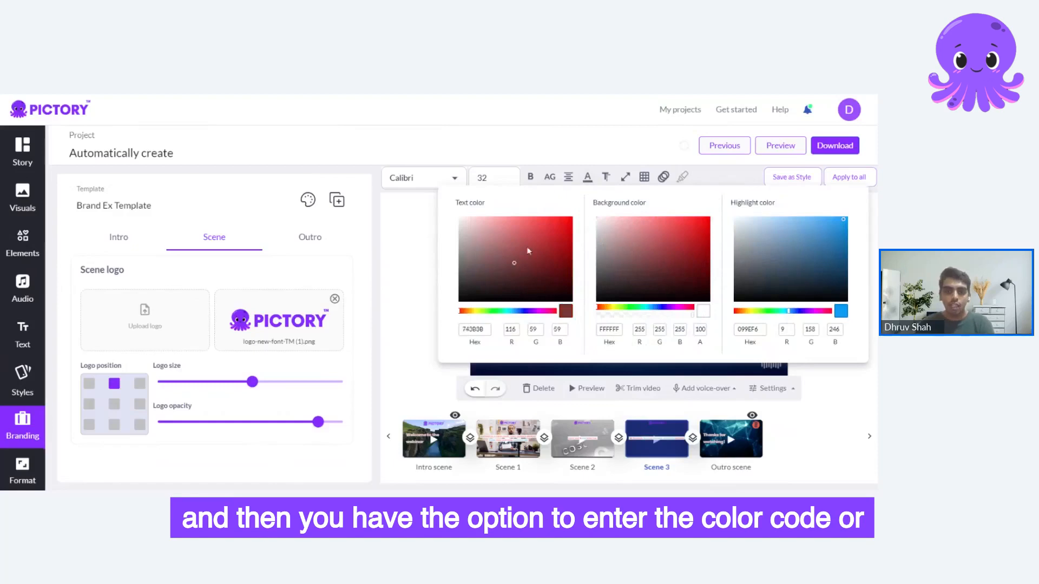
{"action": "left_click", "coordinate": [537, 233]}
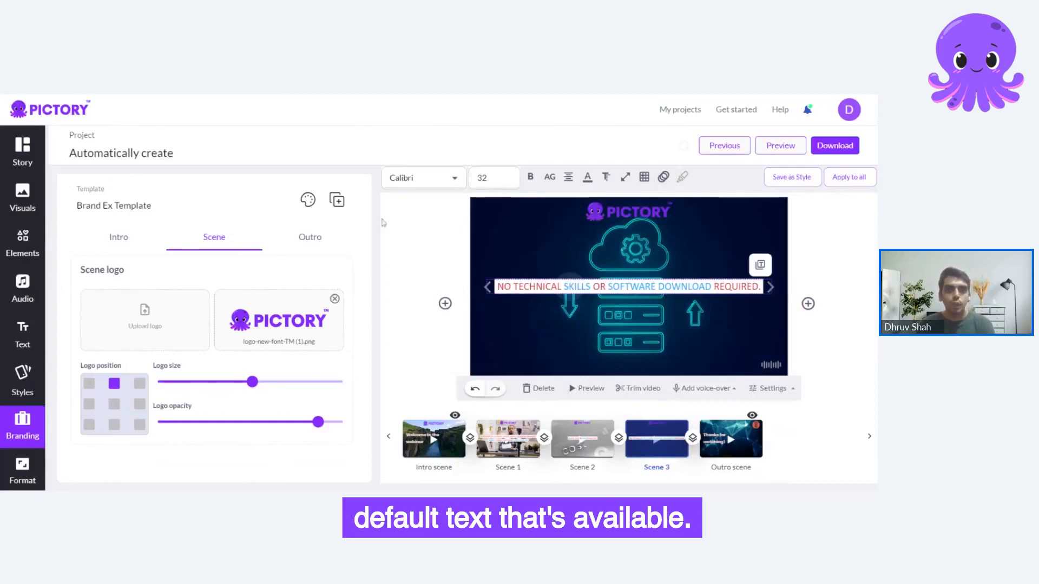
Delete the default outro text from the template's outro branding.
{"action": "left_click", "coordinate": [310, 237]}
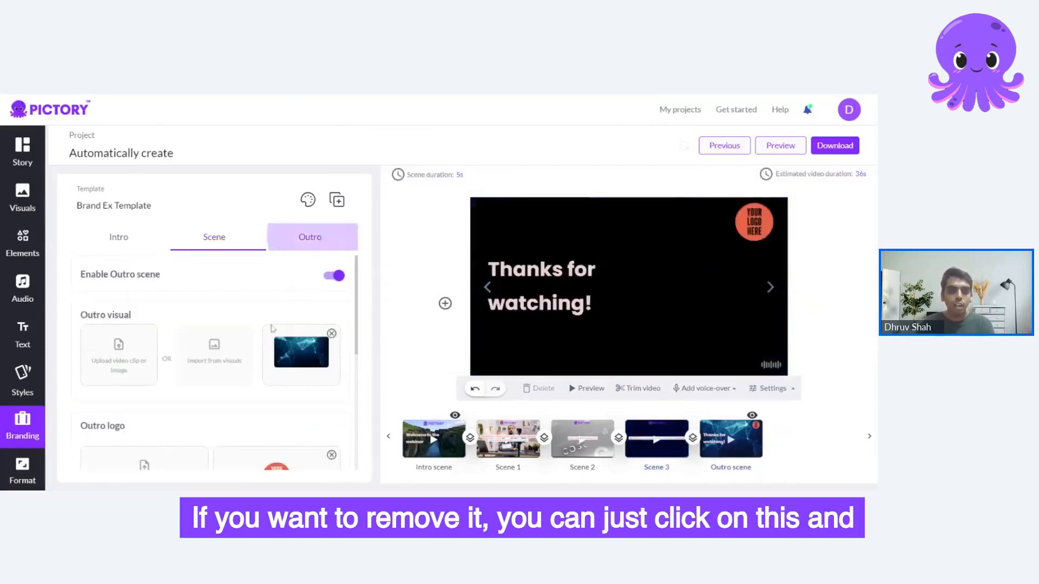
{"action": "scroll", "coordinate": [242, 383], "scroll_direction": "down", "scroll_amount": 3}
{"action": "scroll", "coordinate": [241, 383], "scroll_direction": "down", "scroll_amount": 3}
{"action": "left_click_drag", "start_coordinate": [175, 404], "coordinate": [80, 408]}
{"action": "key", "text": "BackSpace"}
Clear the intro text and move the intro logo to the top-right corner of the video.
{"action": "left_click", "coordinate": [118, 237]}
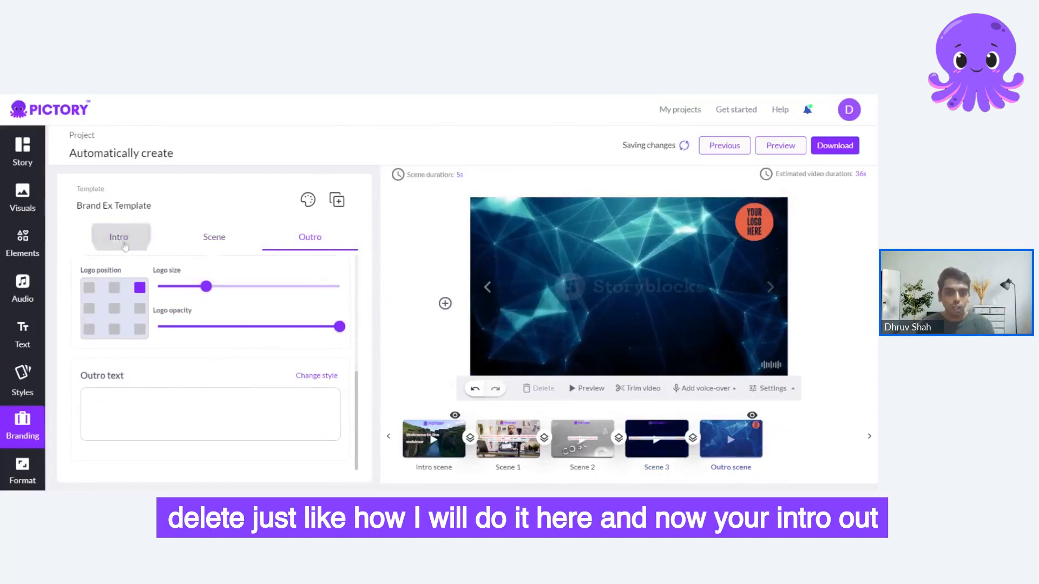
{"action": "left_click_drag", "start_coordinate": [190, 405], "coordinate": [86, 403]}
{"action": "key", "text": "BackSpace"}
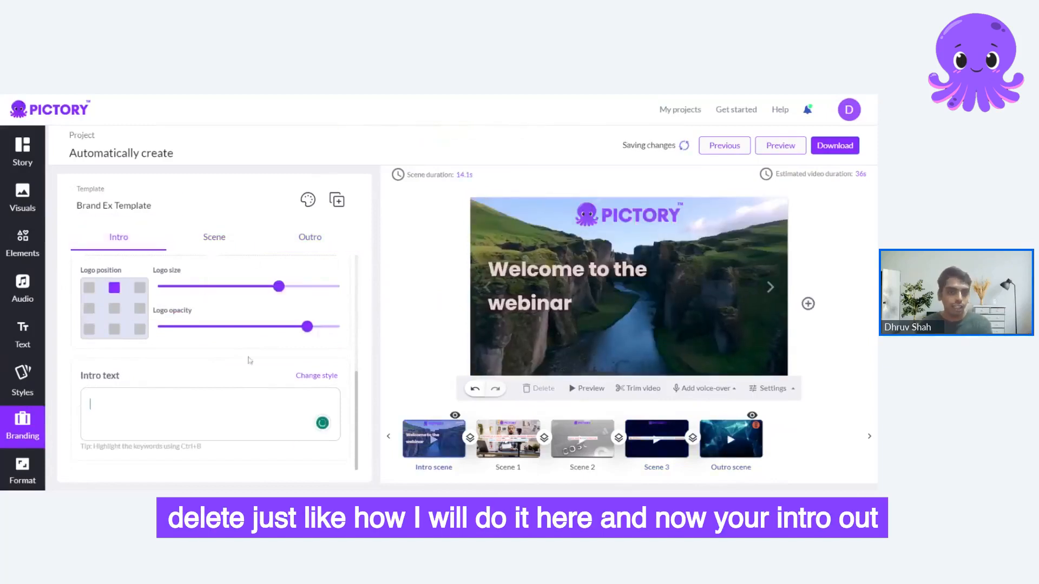
{"action": "left_click", "coordinate": [248, 361]}
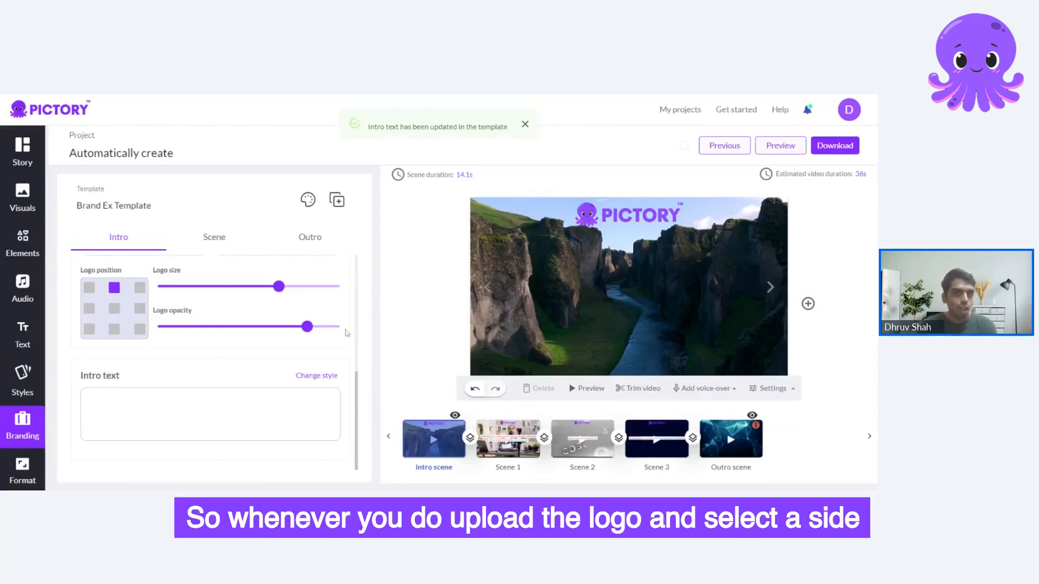
{"action": "left_click", "coordinate": [140, 287]}
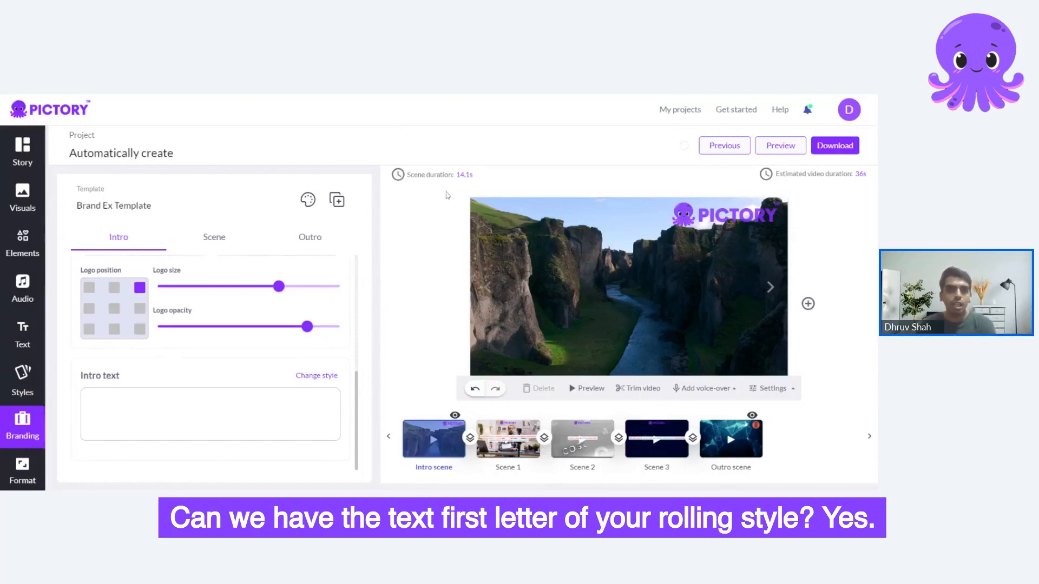
Apply the Typewriter entry animation to Scene 1's caption text.
{"action": "left_click", "coordinate": [520, 425]}
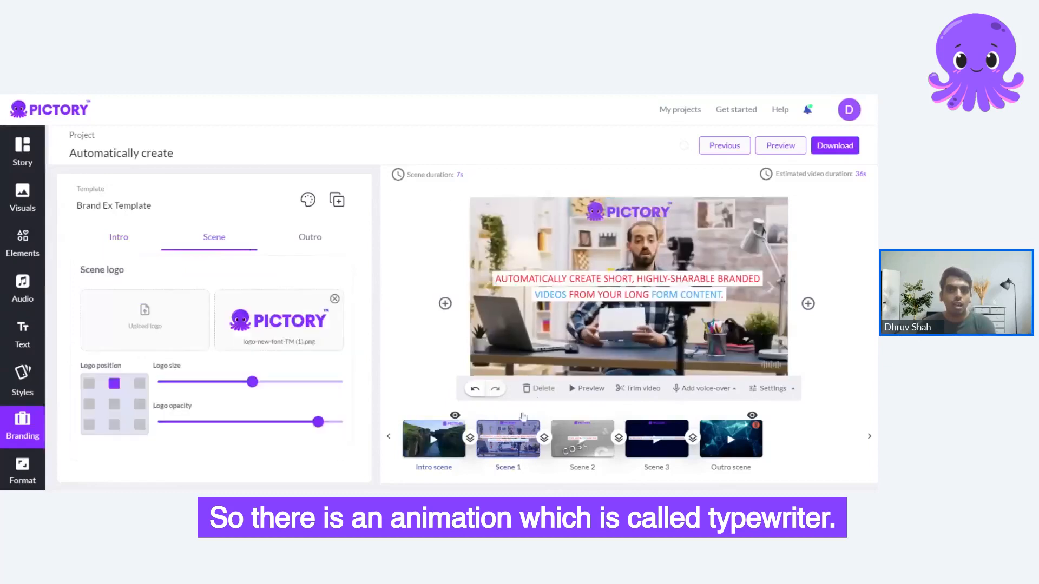
{"action": "left_click", "coordinate": [598, 288]}
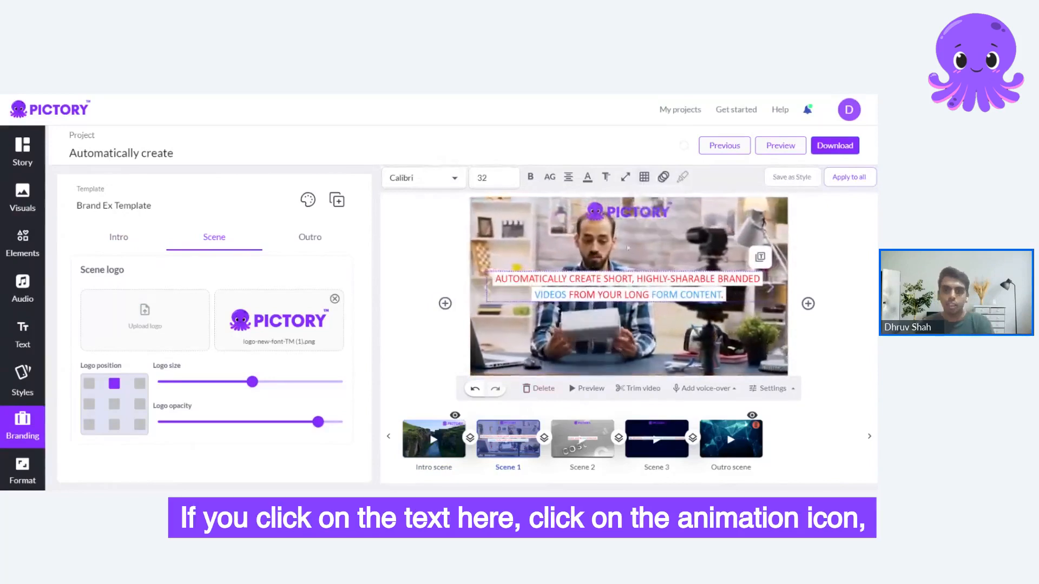
{"action": "left_click", "coordinate": [664, 177]}
{"action": "left_click", "coordinate": [701, 252]}
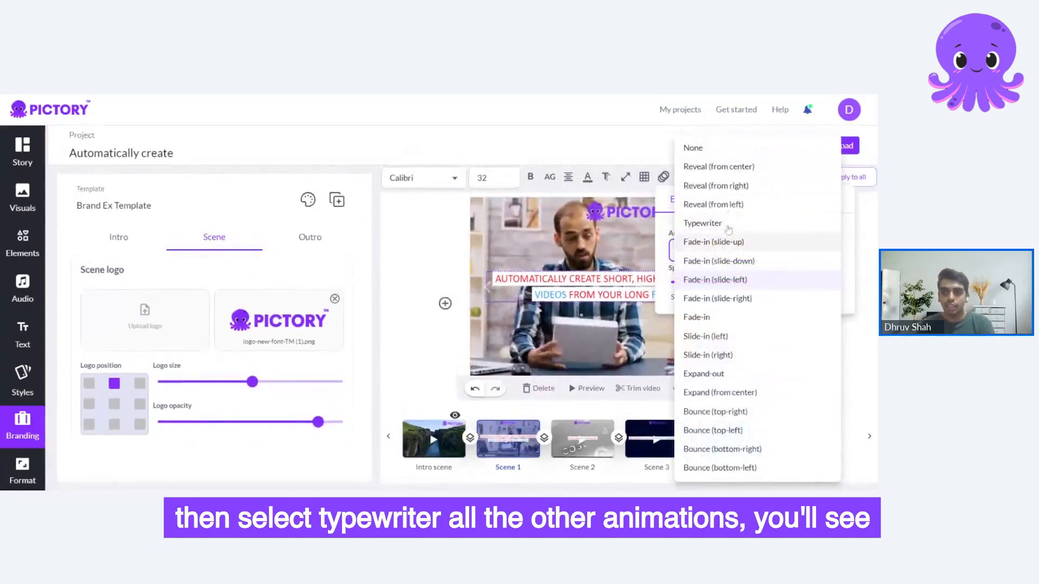
{"action": "left_click", "coordinate": [703, 223]}
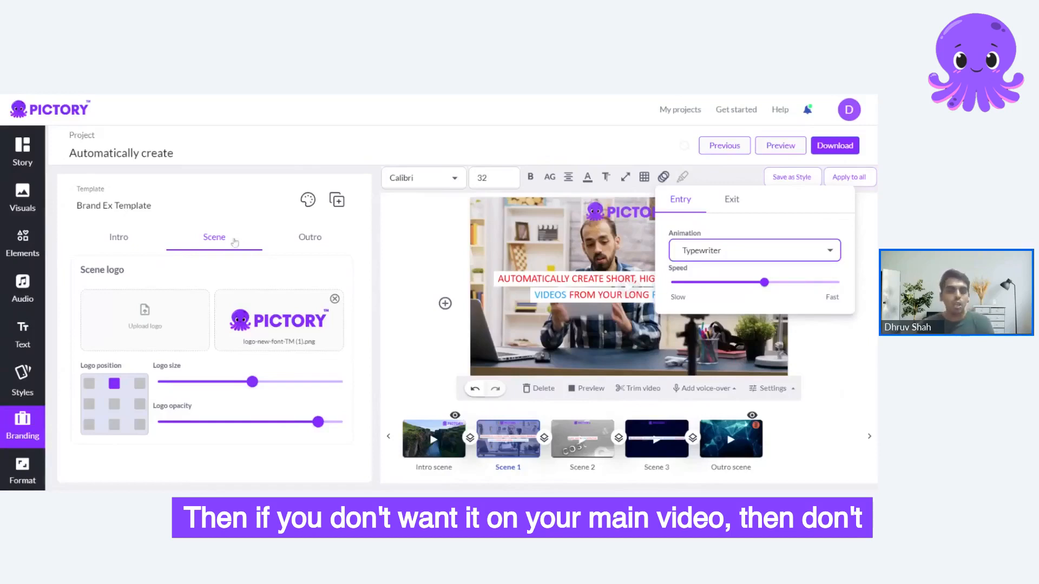
Remove the scene logo from the template's branding and check the intro, outro and main scenes.
{"action": "left_click", "coordinate": [335, 299]}
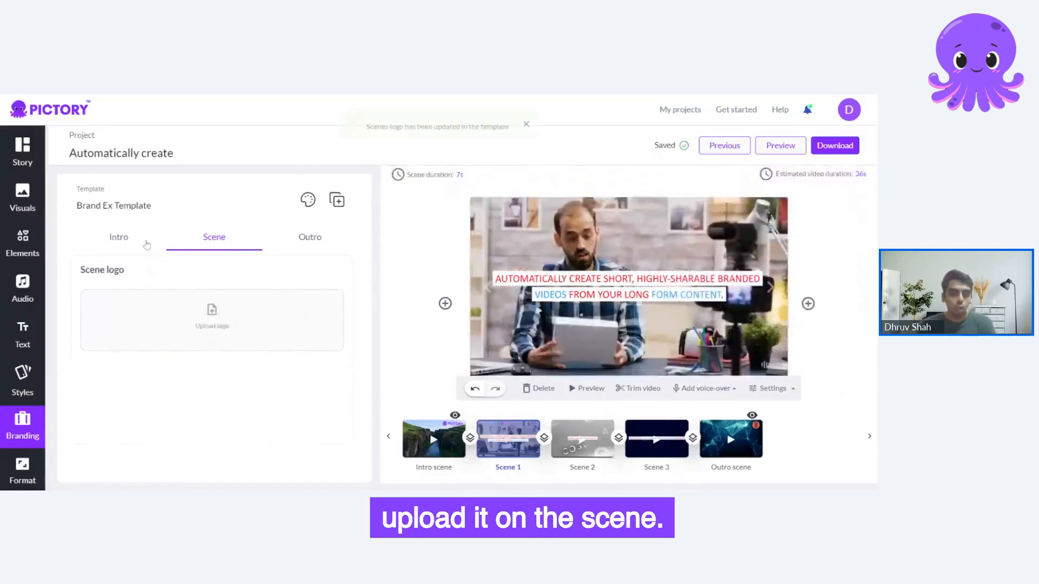
{"action": "left_click", "coordinate": [118, 237]}
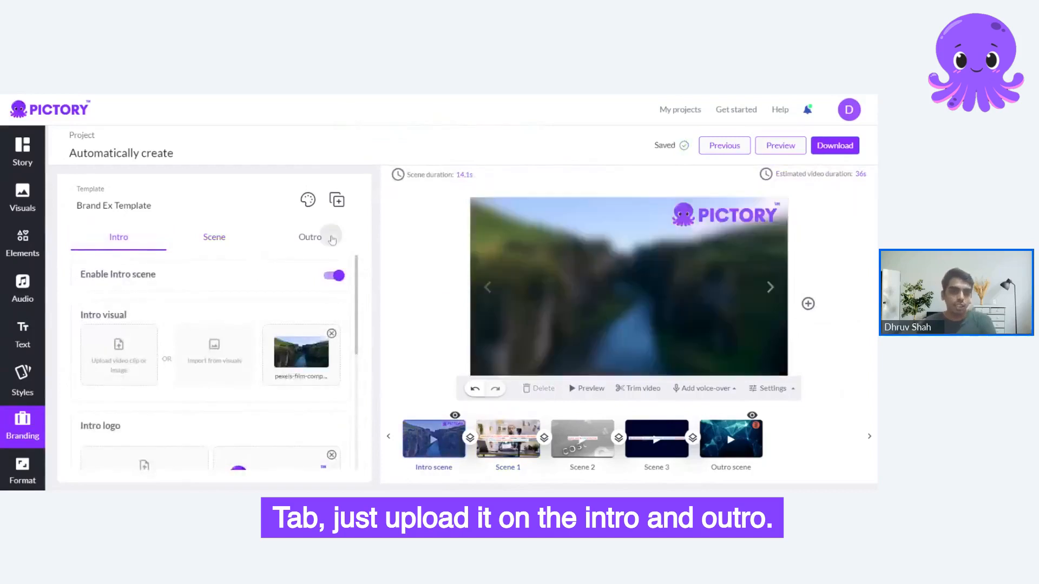
{"action": "left_click", "coordinate": [330, 233]}
{"action": "left_click", "coordinate": [233, 242]}
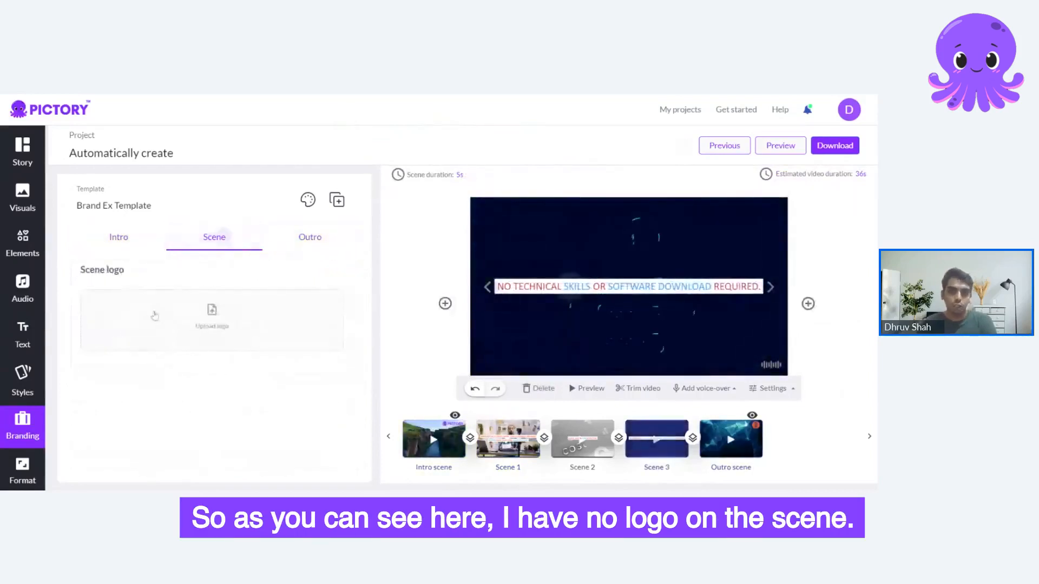
{"action": "left_click", "coordinate": [582, 438]}
{"action": "left_click", "coordinate": [674, 441]}
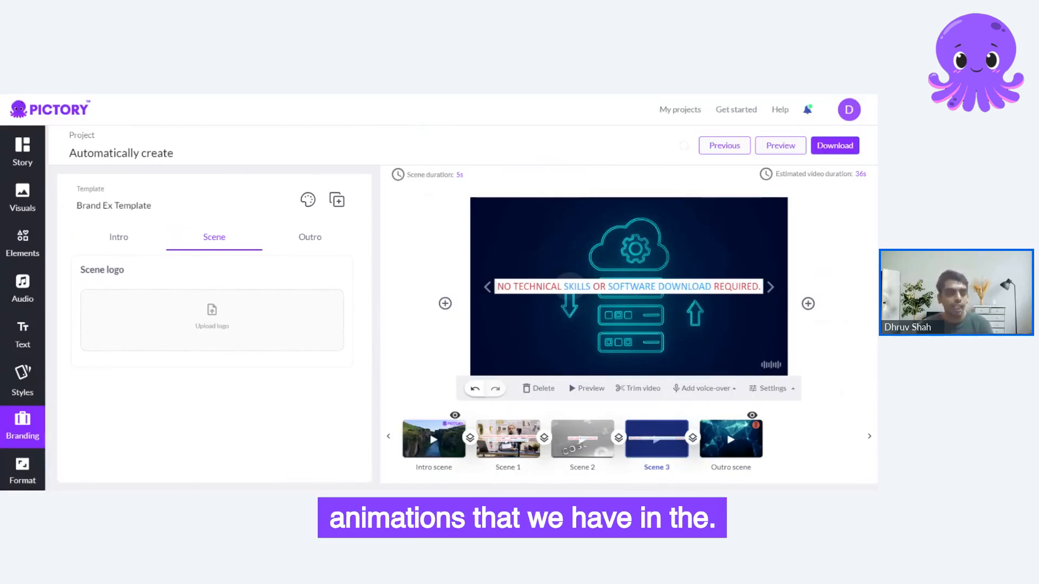
Browse the entry animations available for Scene 3's caption without choosing one.
{"action": "left_click", "coordinate": [671, 280]}
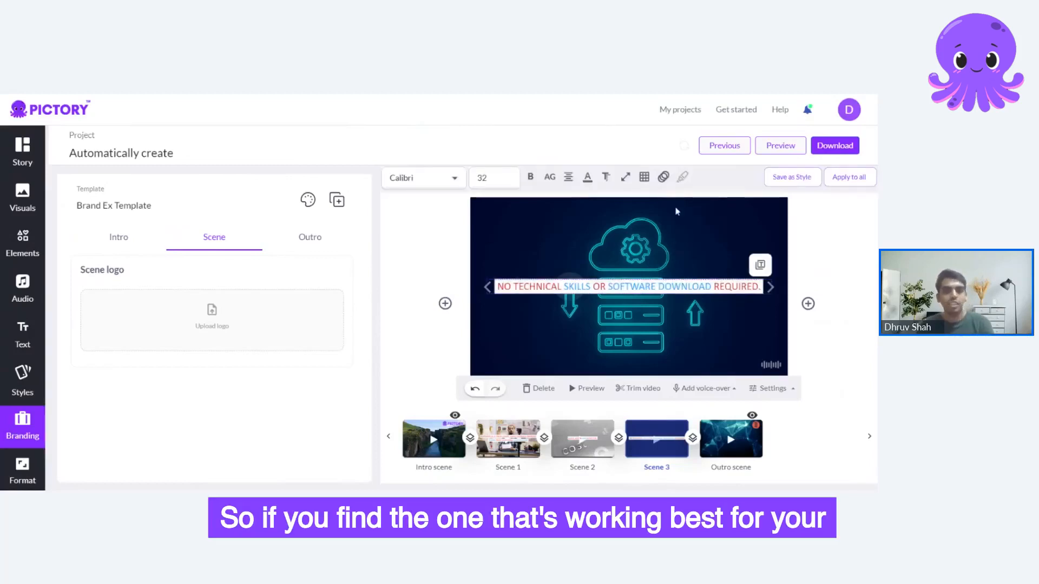
{"action": "left_click", "coordinate": [663, 177]}
{"action": "left_click", "coordinate": [730, 261]}
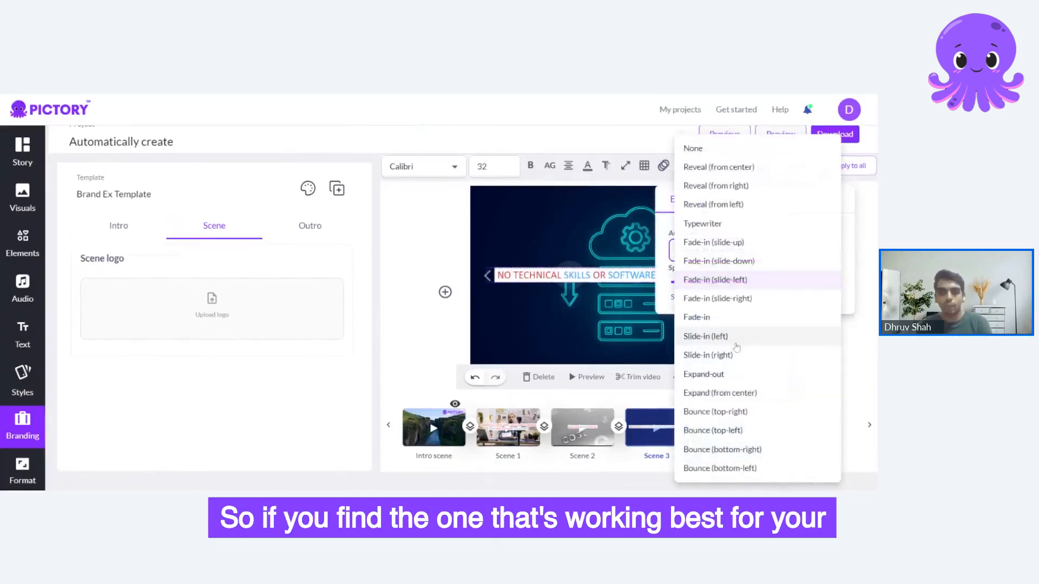
{"action": "left_click", "coordinate": [418, 259]}
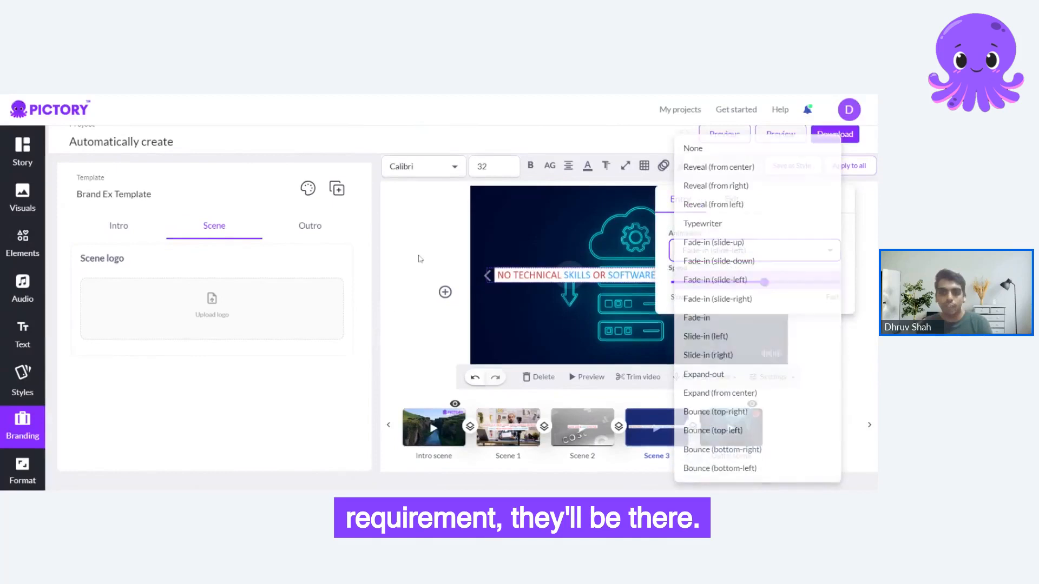